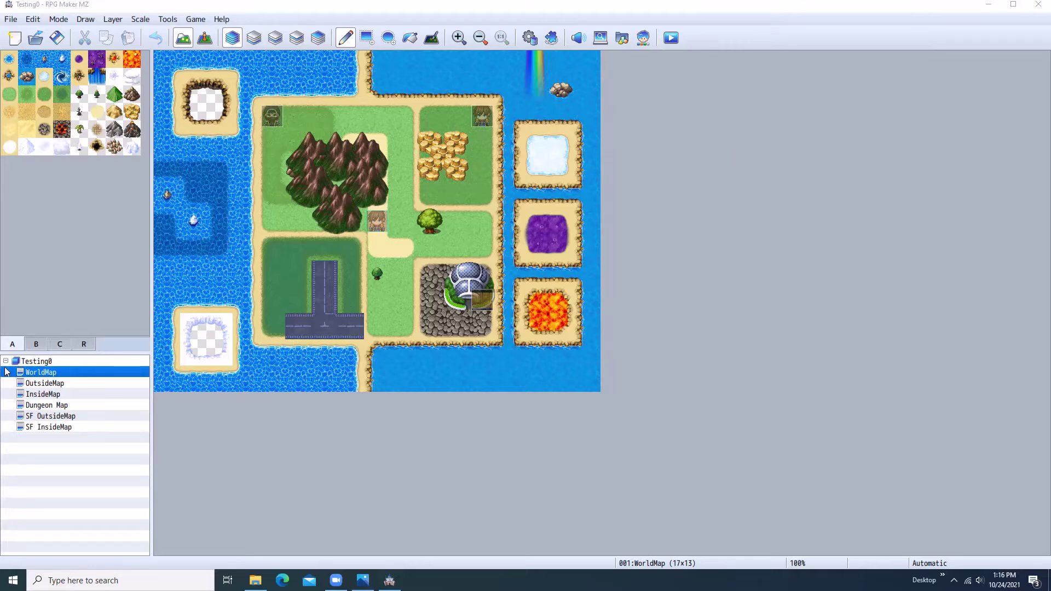
Look through OutsideMap, InsideMap, Dungeon Map, SF OutsideMap and SF InsideMap, and compare WorldMap with OutsideMap.
click(43, 384)
click(44, 395)
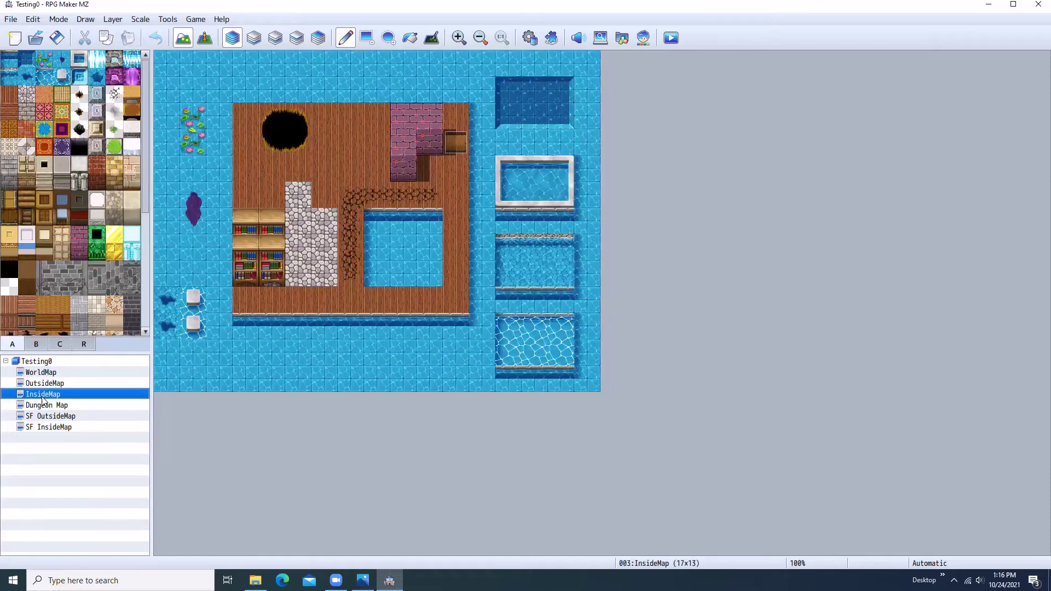
click(52, 408)
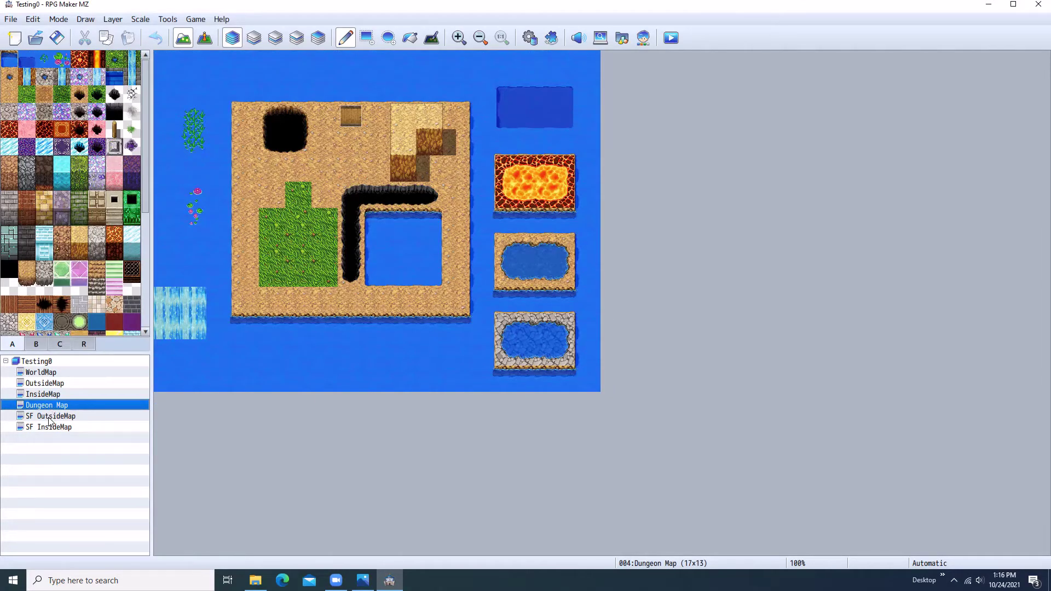
click(50, 417)
click(41, 428)
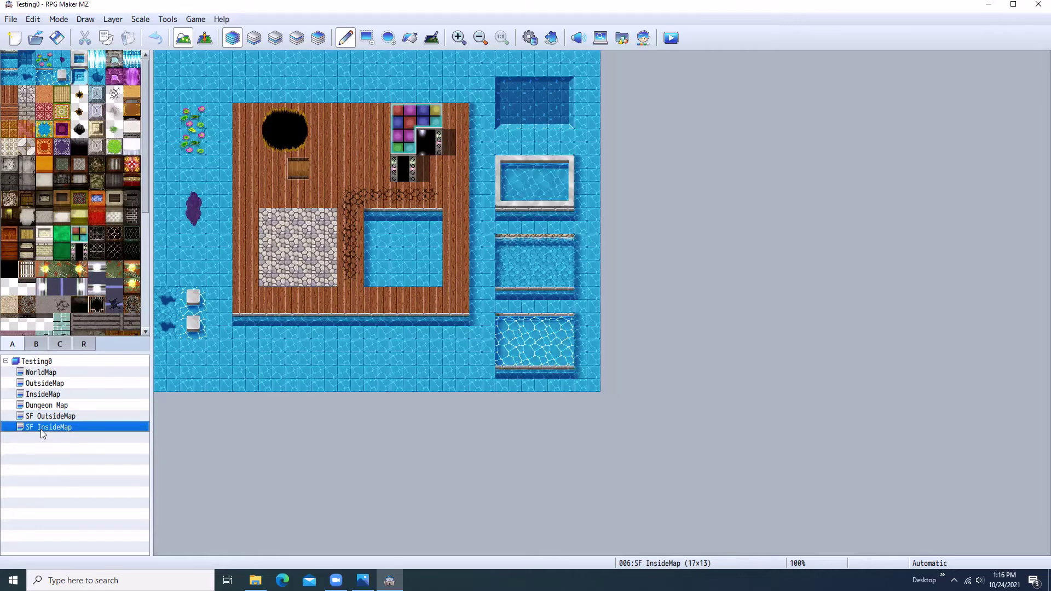
click(44, 373)
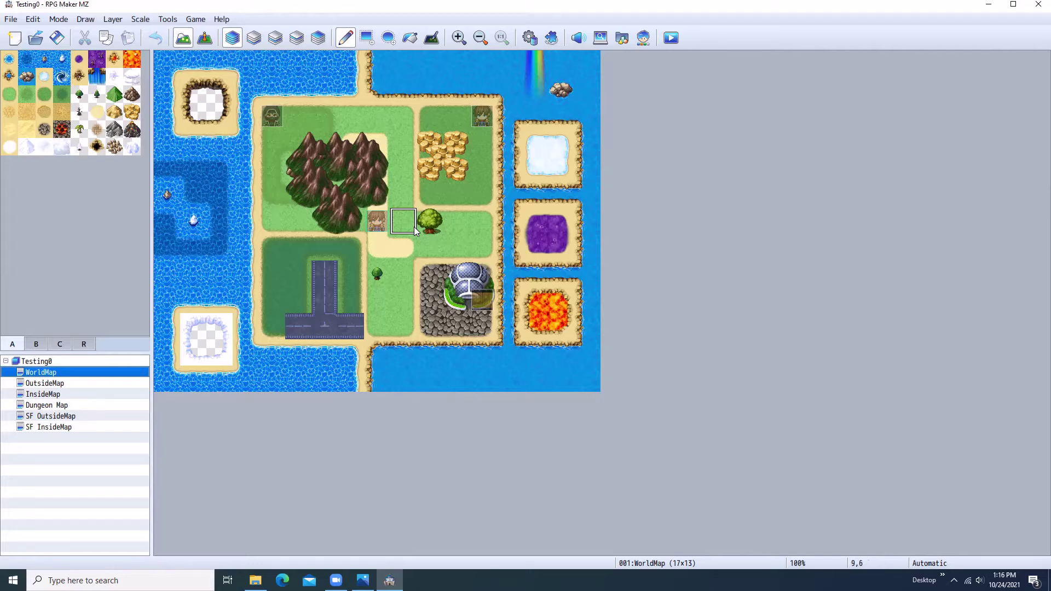
click(47, 385)
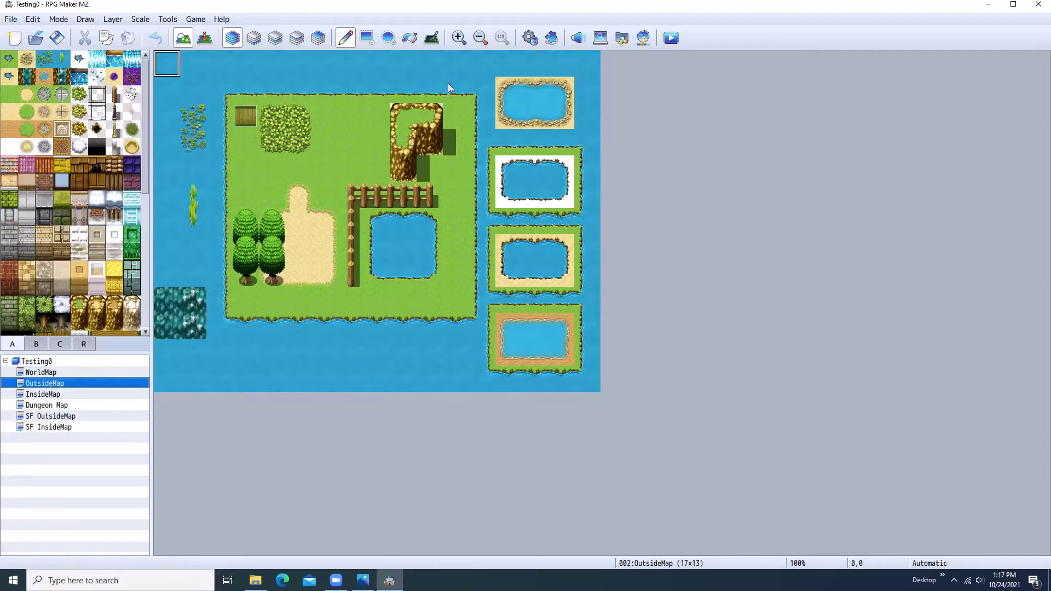
click(40, 373)
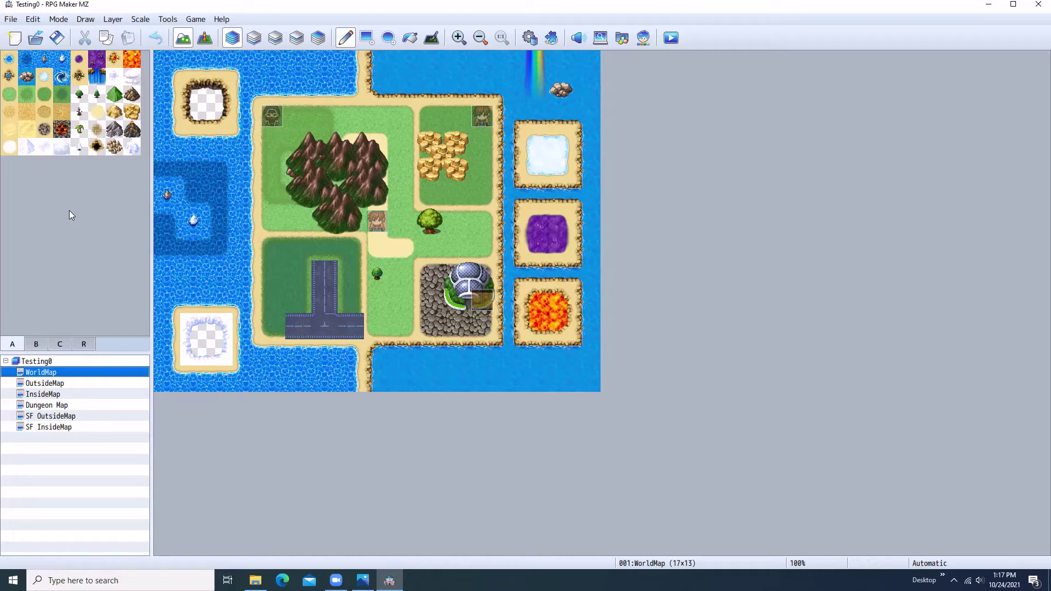
Inspect the modes and image sets of the Overworld and Outside tilesets in the database, and close it without changes.
click(164, 19)
click(184, 31)
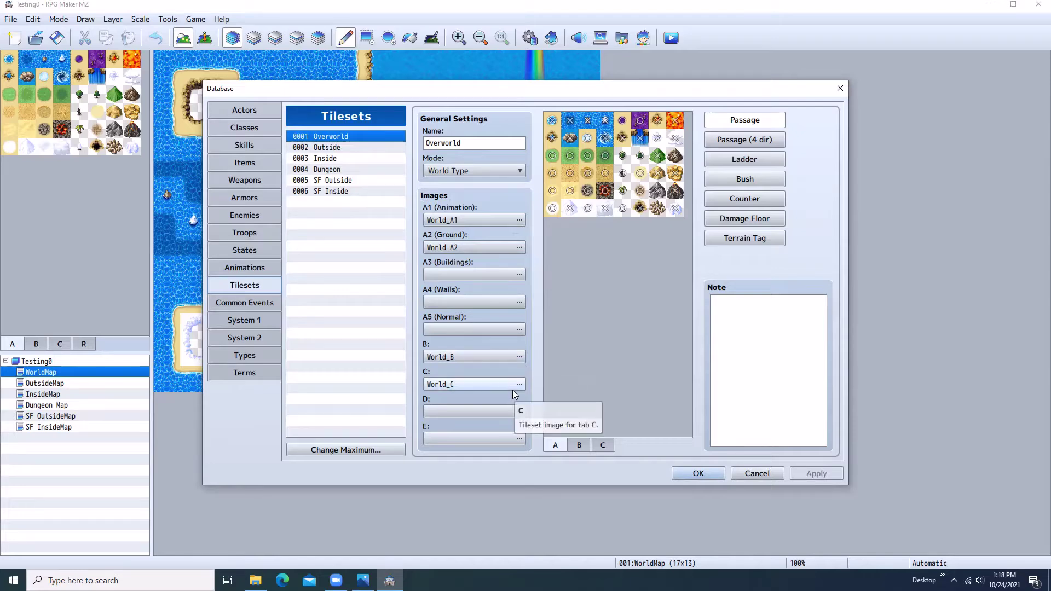
click(308, 148)
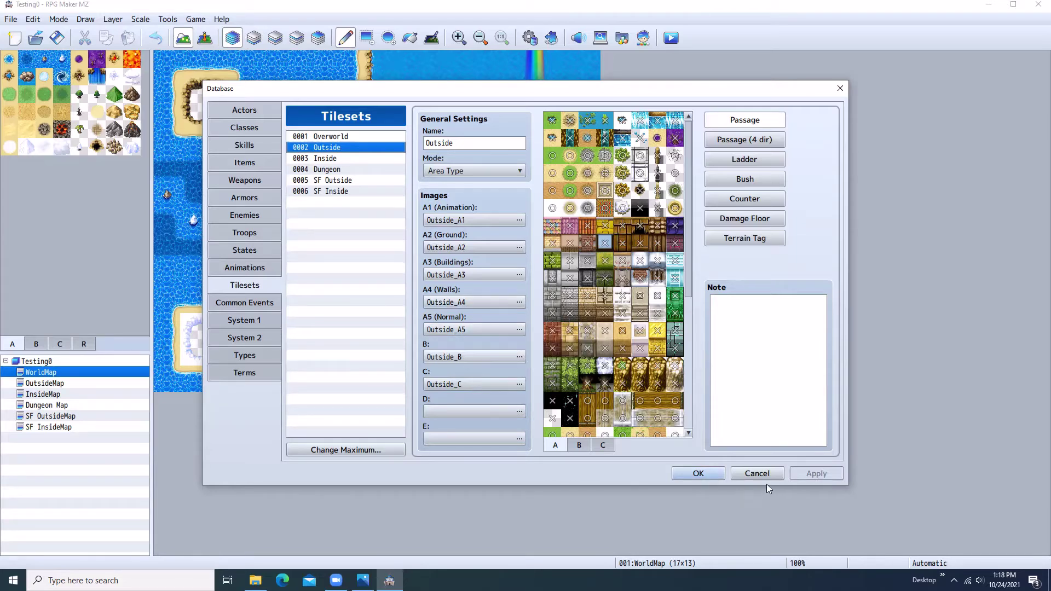
click(840, 89)
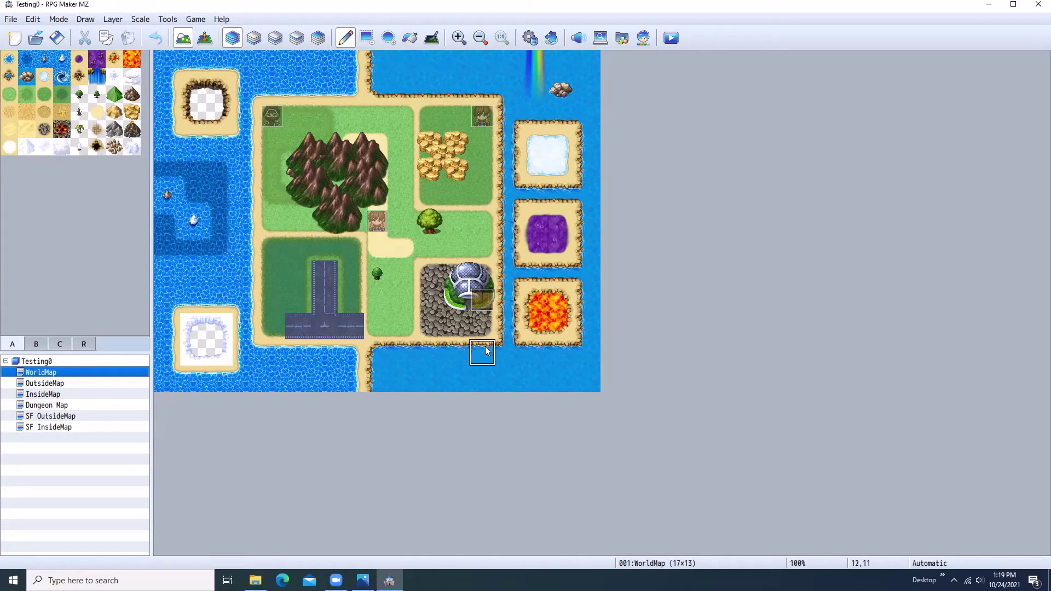
Compare the layouts of OutsideMap, InsideMap and Dungeon Map, and return to WorldMap.
click(48, 385)
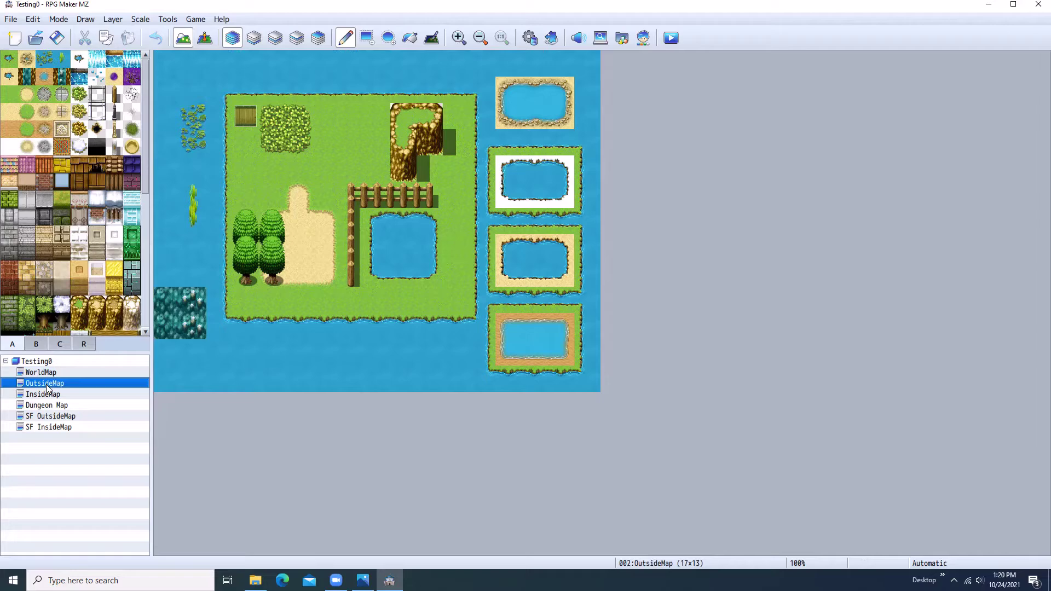
click(50, 397)
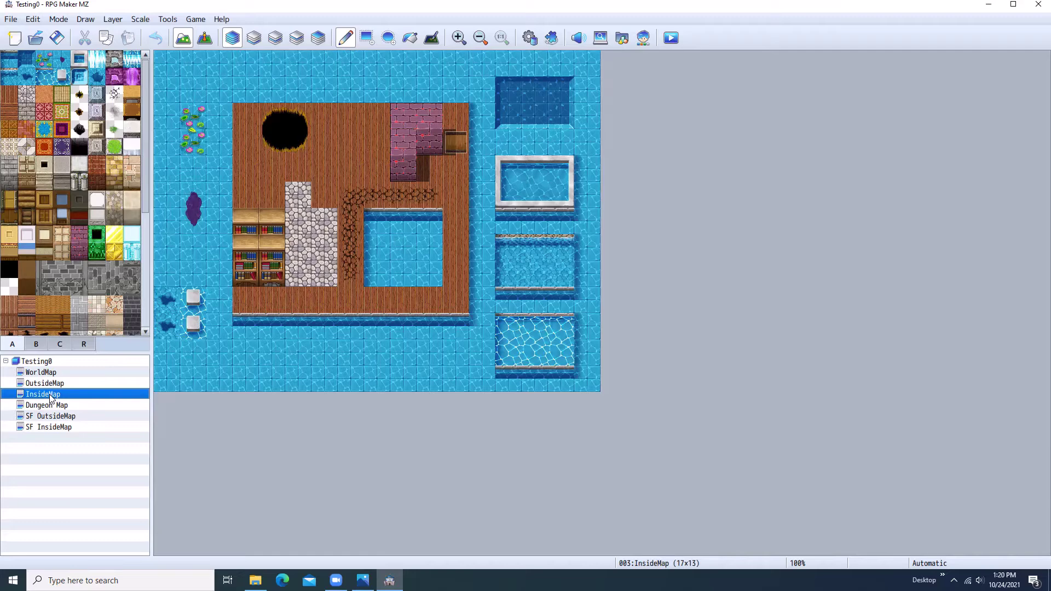
click(44, 409)
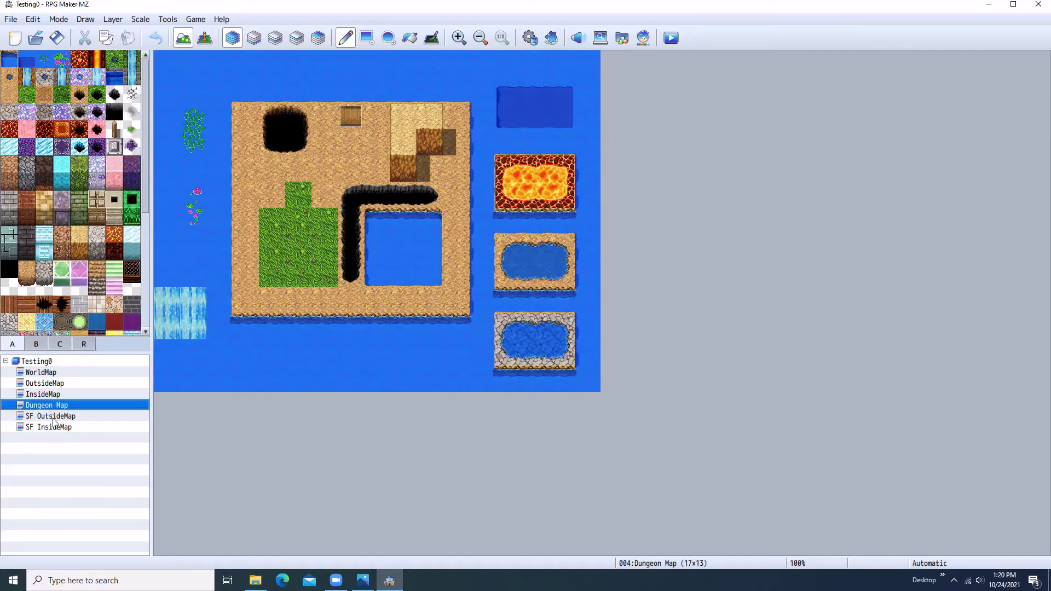
click(41, 373)
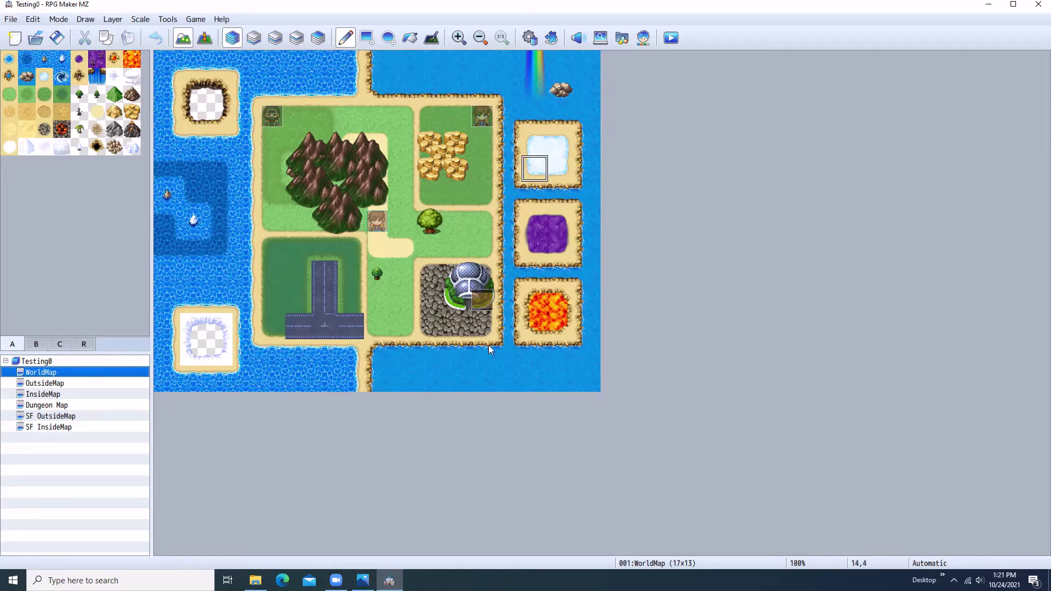
Examine the small pools beside the main area on OutsideMap, InsideMap and Dungeon Map, and go back to WorldMap.
click(43, 384)
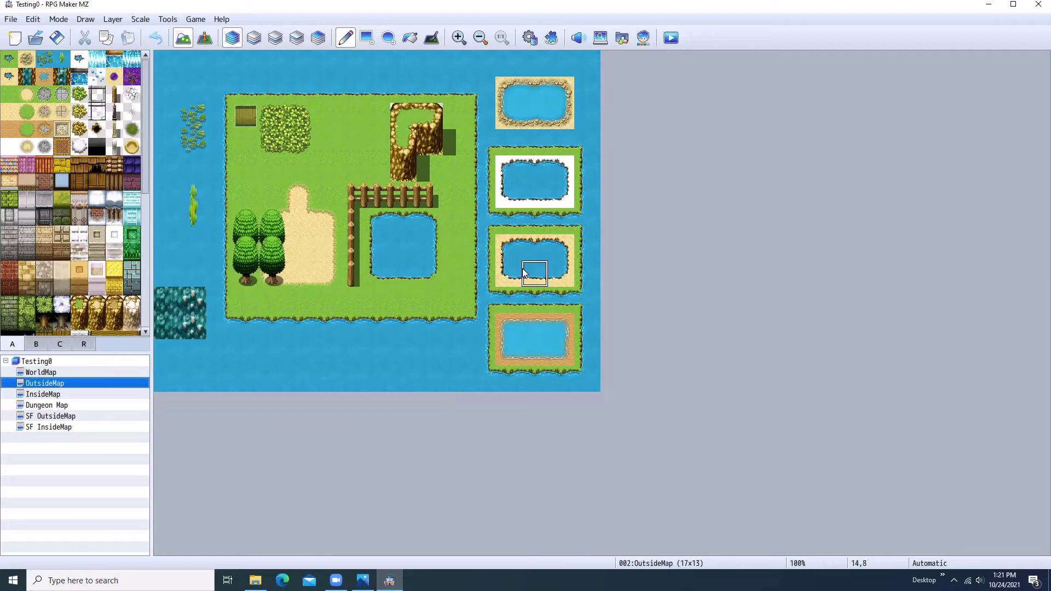
click(73, 394)
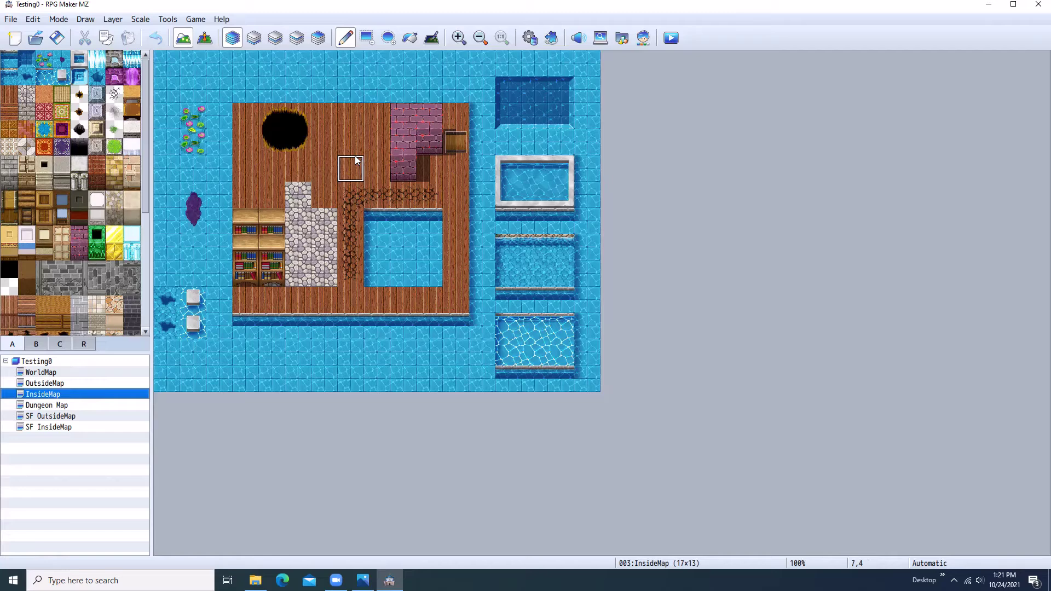
click(48, 406)
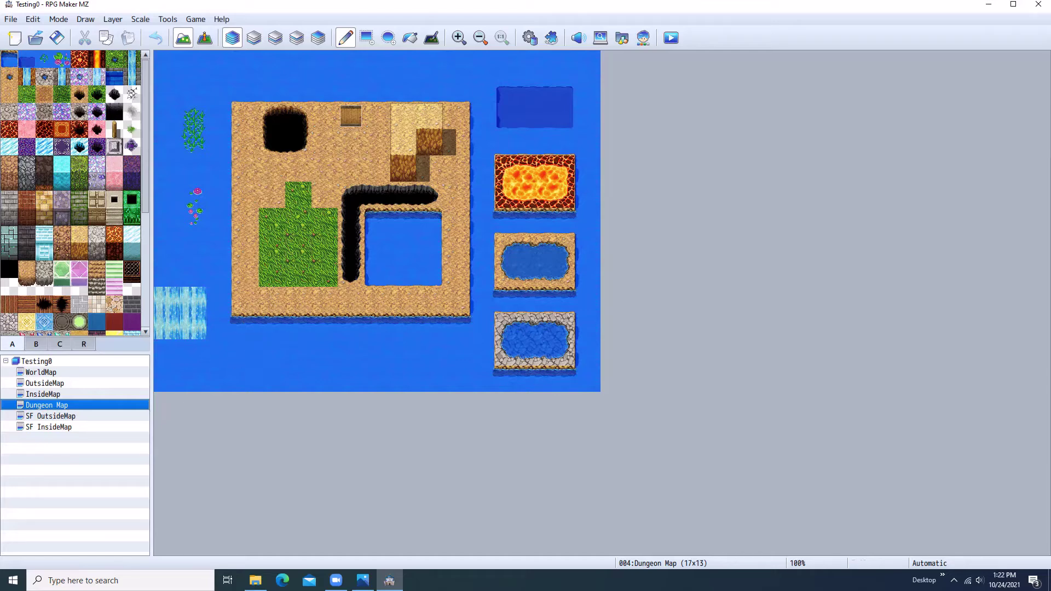
click(30, 374)
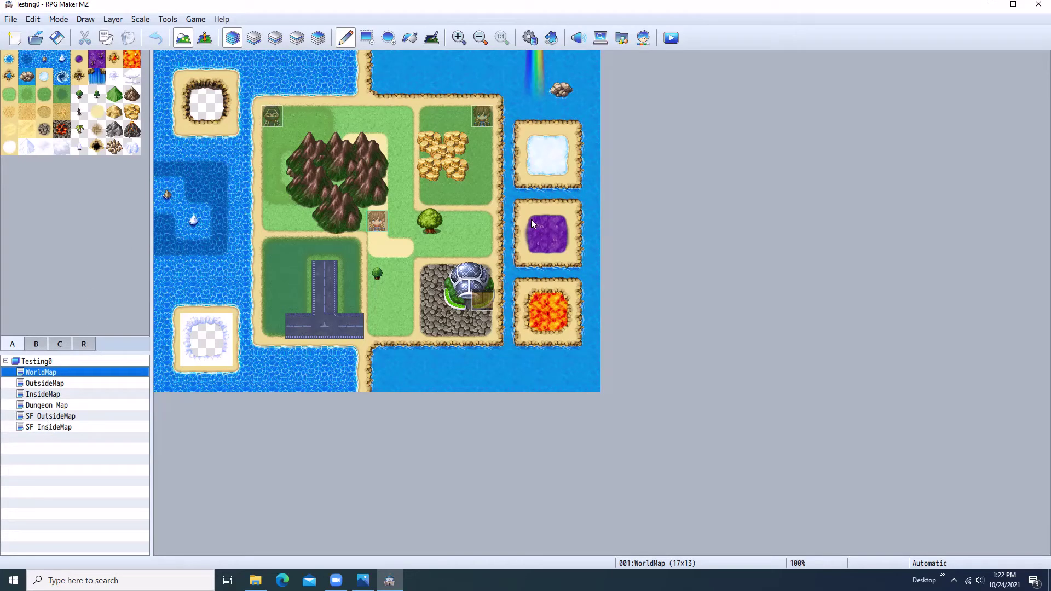
Review the terrain features on the outside, inside, dungeon and SF outside maps, and reopen WorldMap.
click(46, 384)
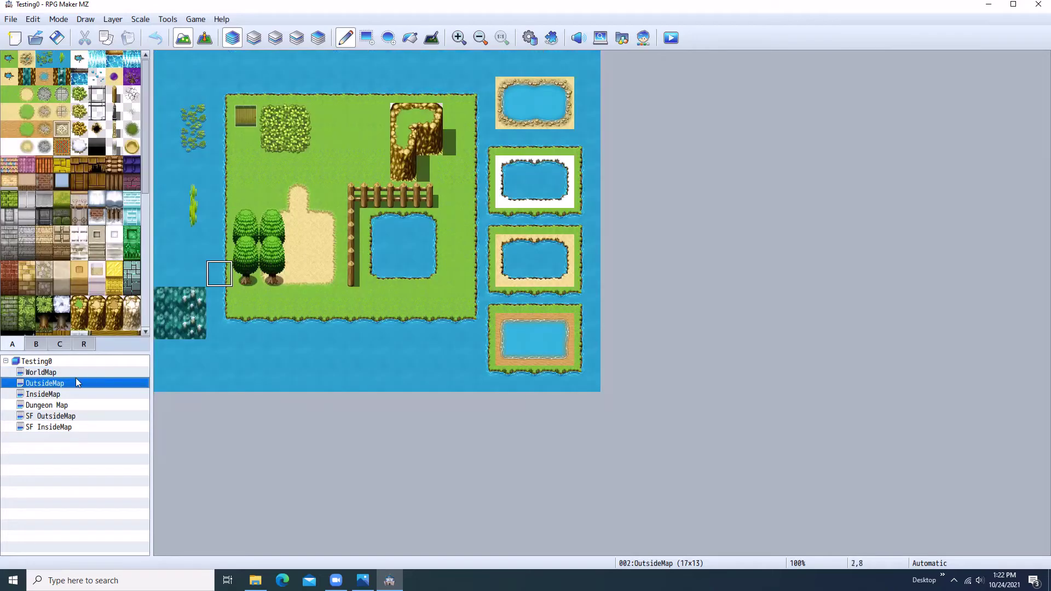
click(41, 395)
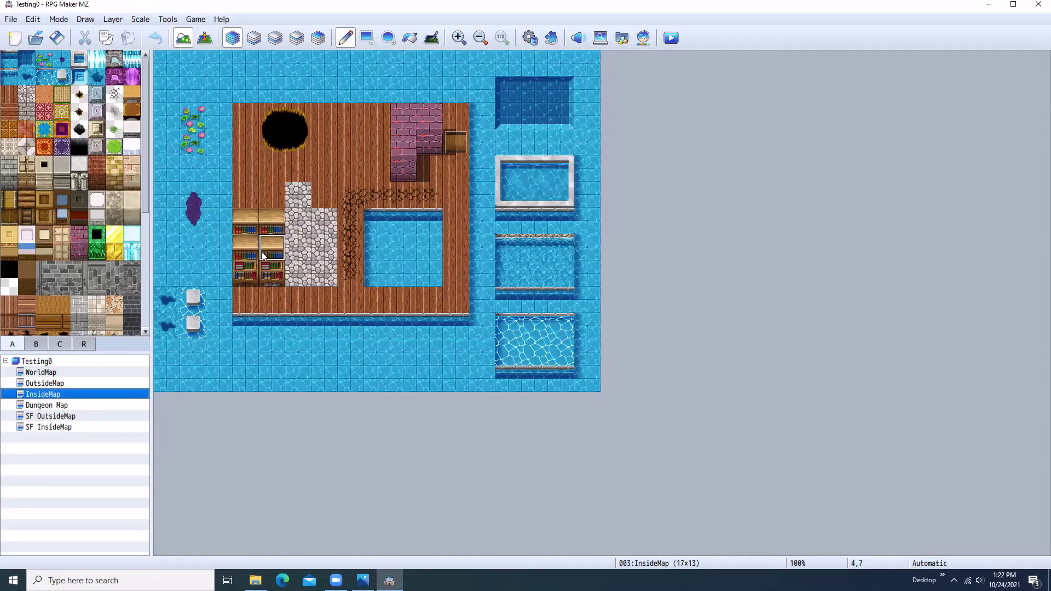
click(60, 406)
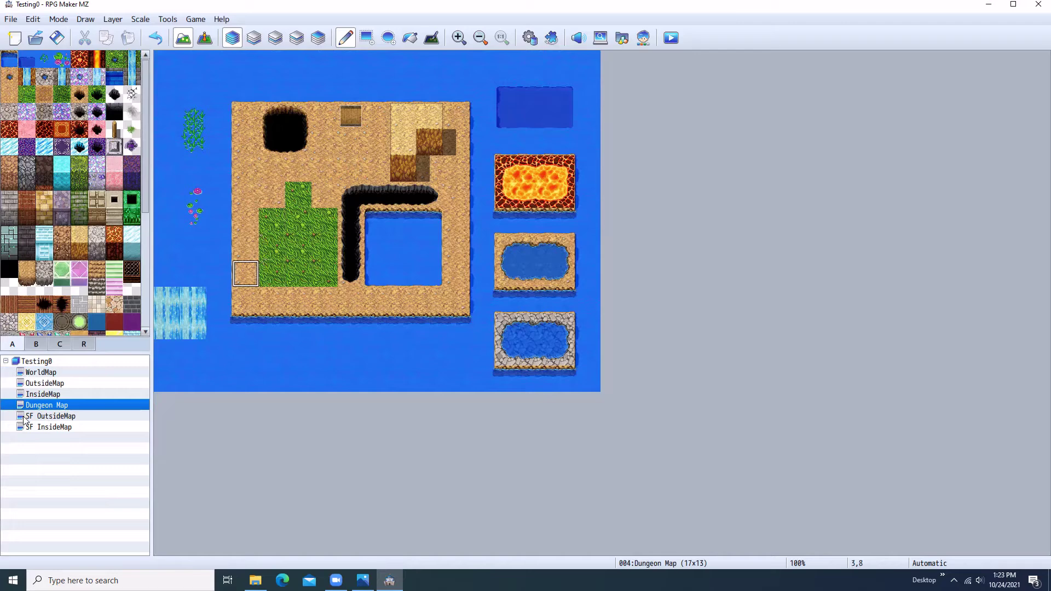
click(48, 416)
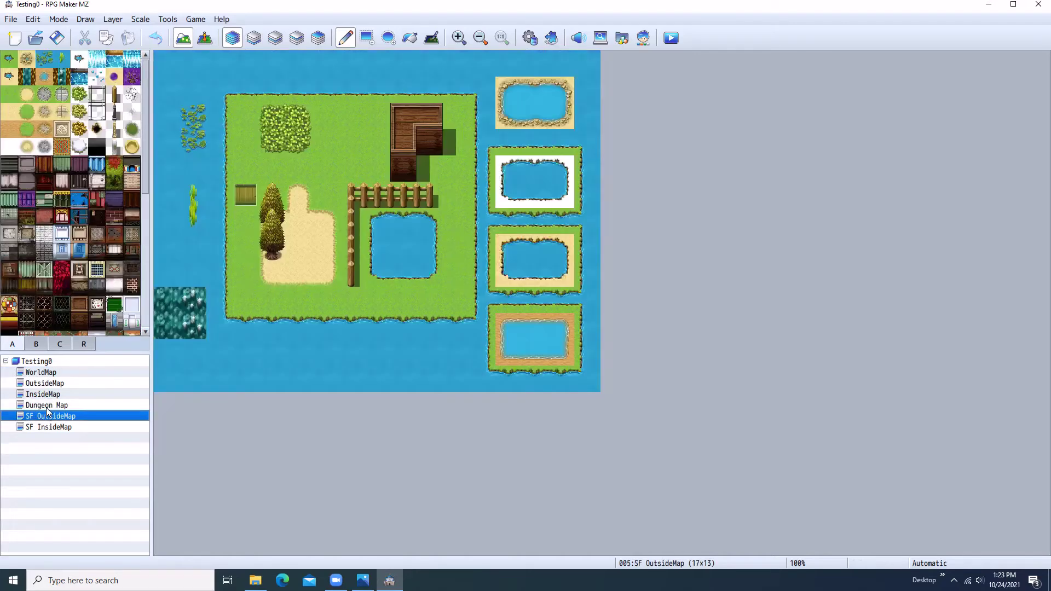
click(47, 406)
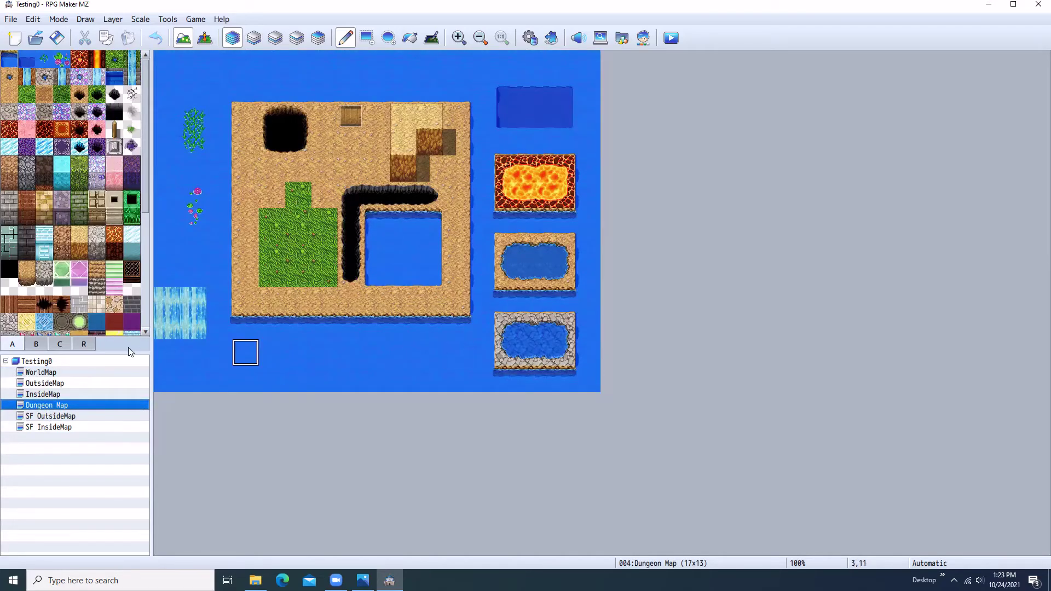
click(38, 395)
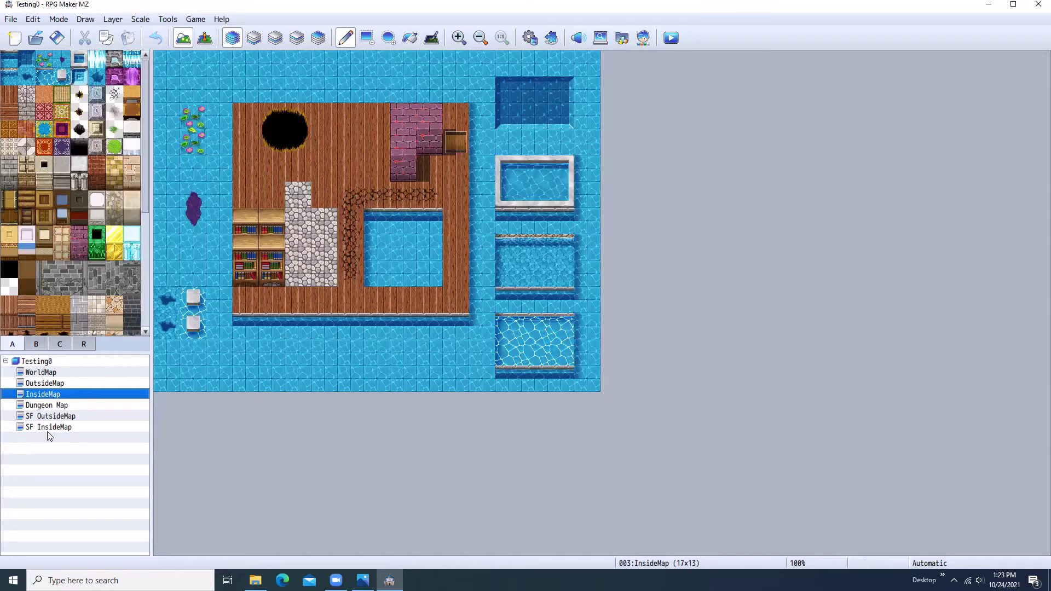
click(43, 374)
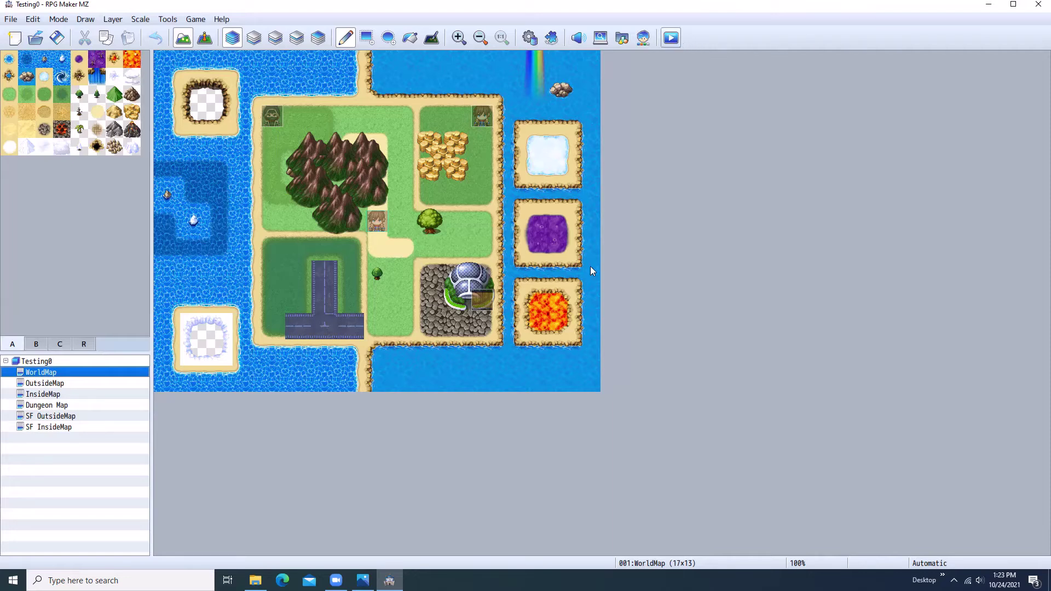
Launch a playtest of the Testing0 project and start a new game.
click(514, 312)
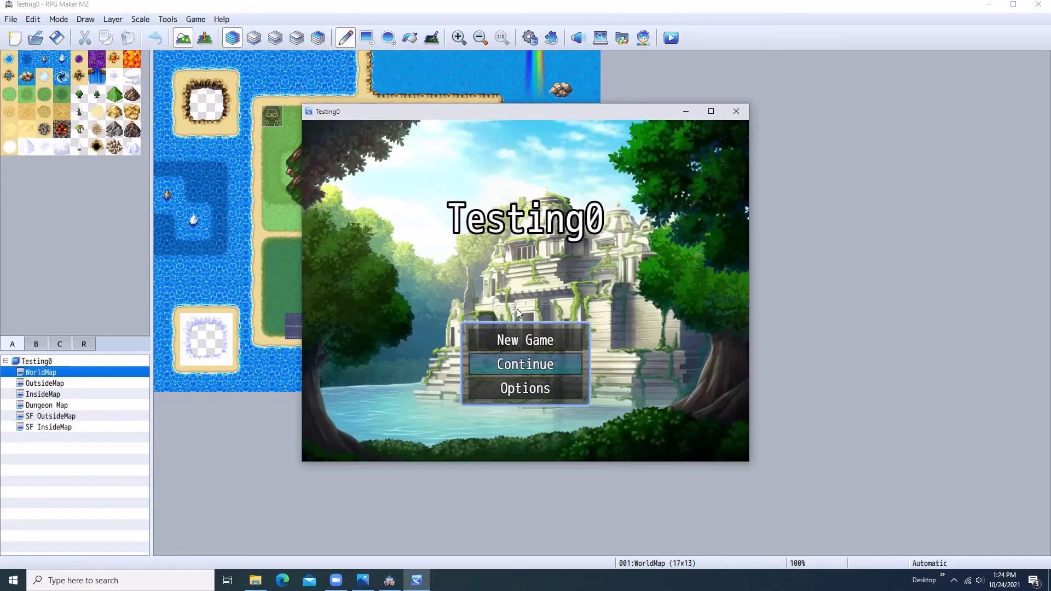
key(Up)
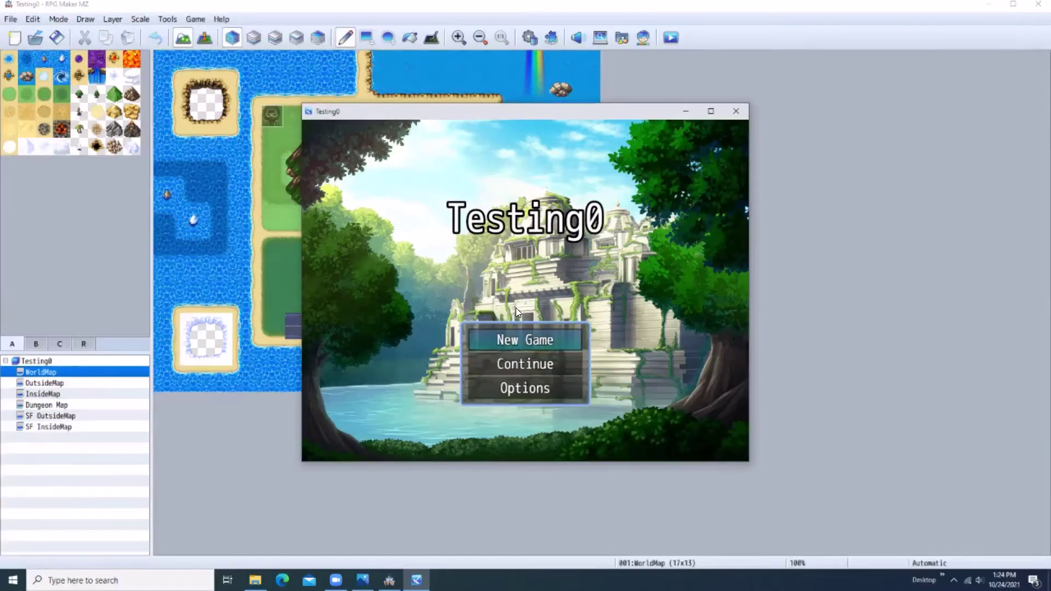
key(Return)
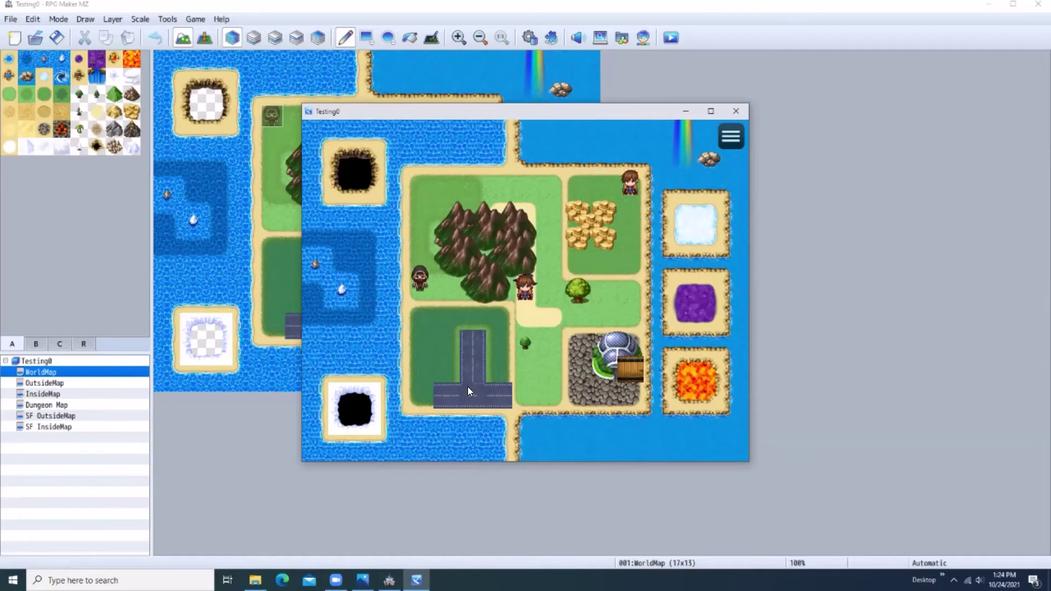
Walk the party down past the small bush and across the cobblestones onto the wooden bridge to enter the outside map.
key(Down)
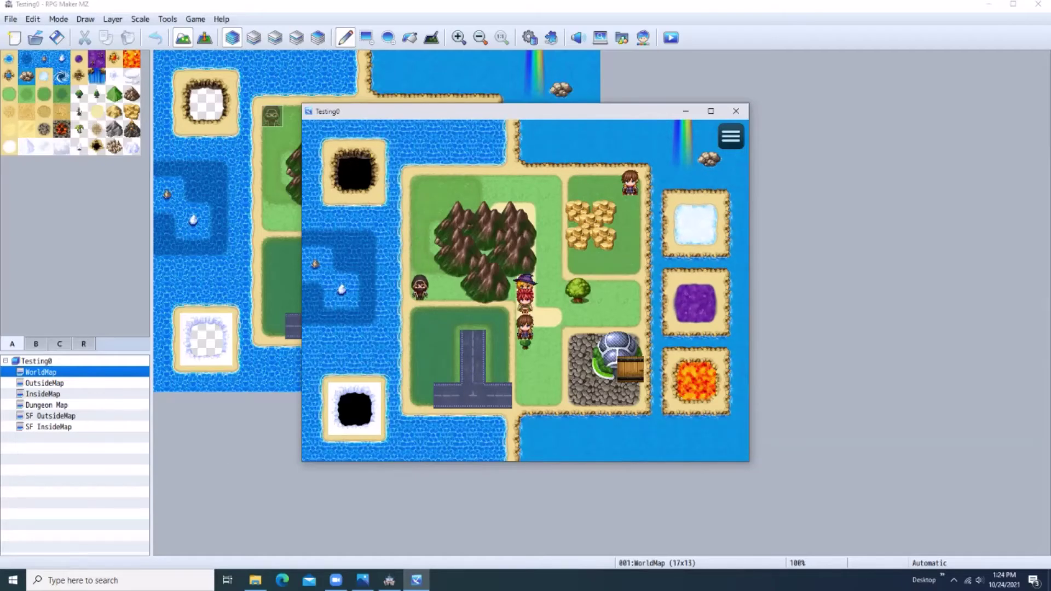
key(Down)
key(Right)
key(Right)
key(Right)
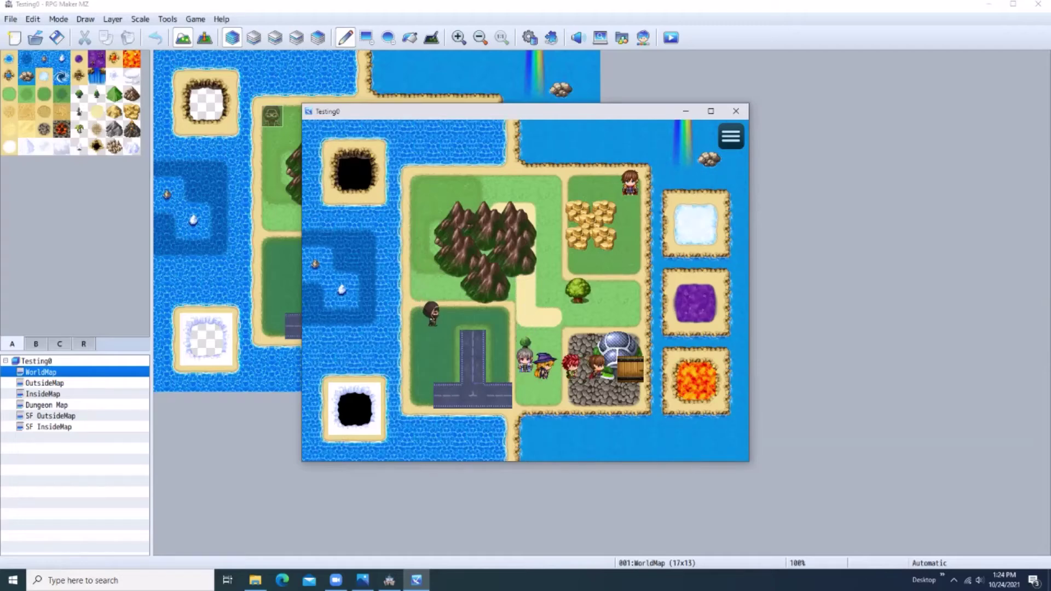
key(Right)
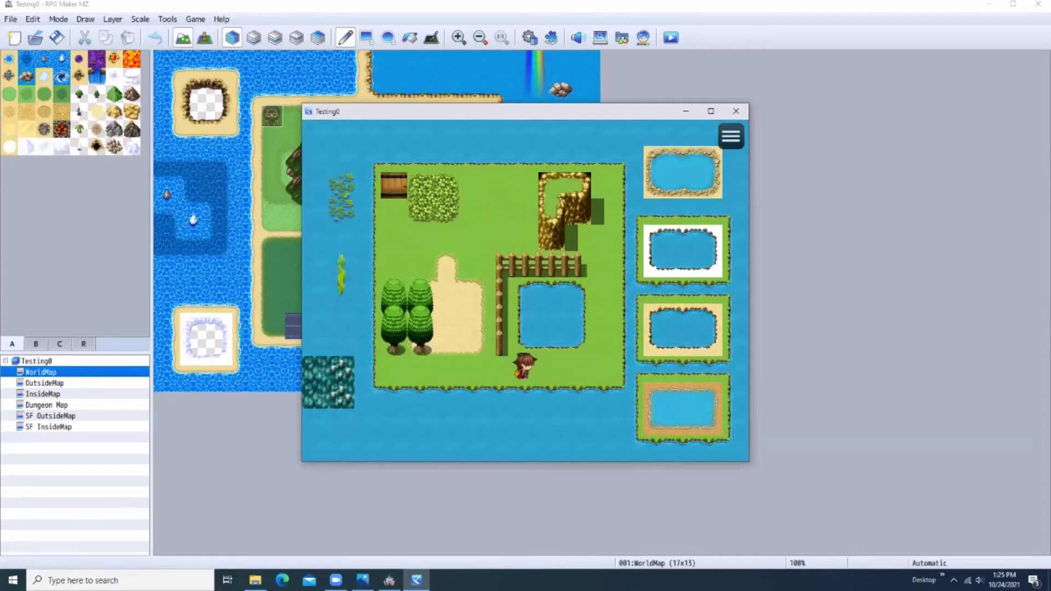
Test walking the party west below the fence and up the sand patch to its upper edge on the outside map.
key(Left)
key(Left)
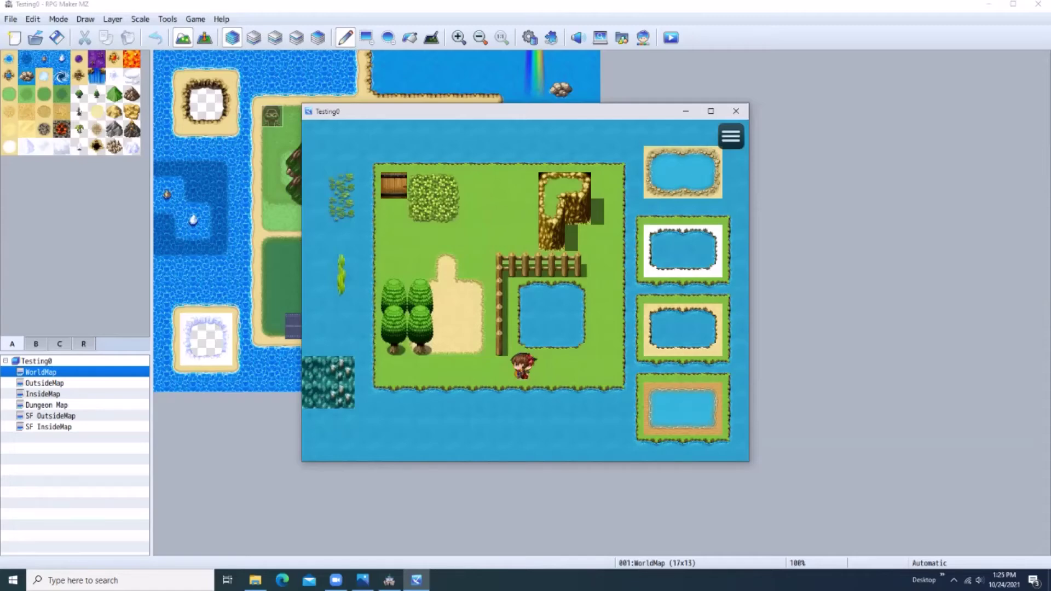
key(Up)
key(Up)
key(Up)
key(Up)
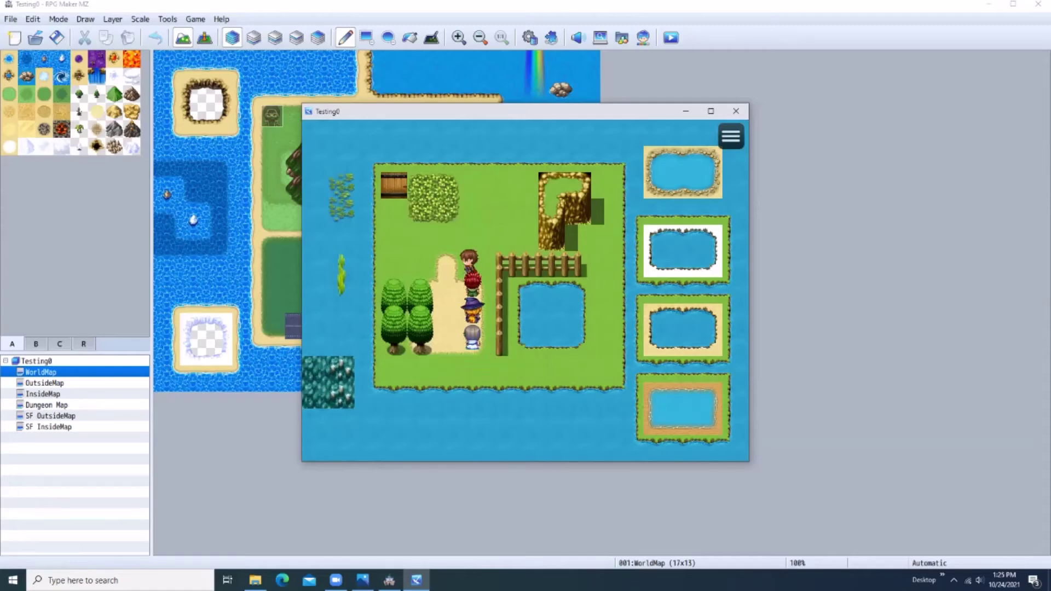
Test walking back and forth on the sand path and behind the tops of the four trees.
key(Left)
key(Down)
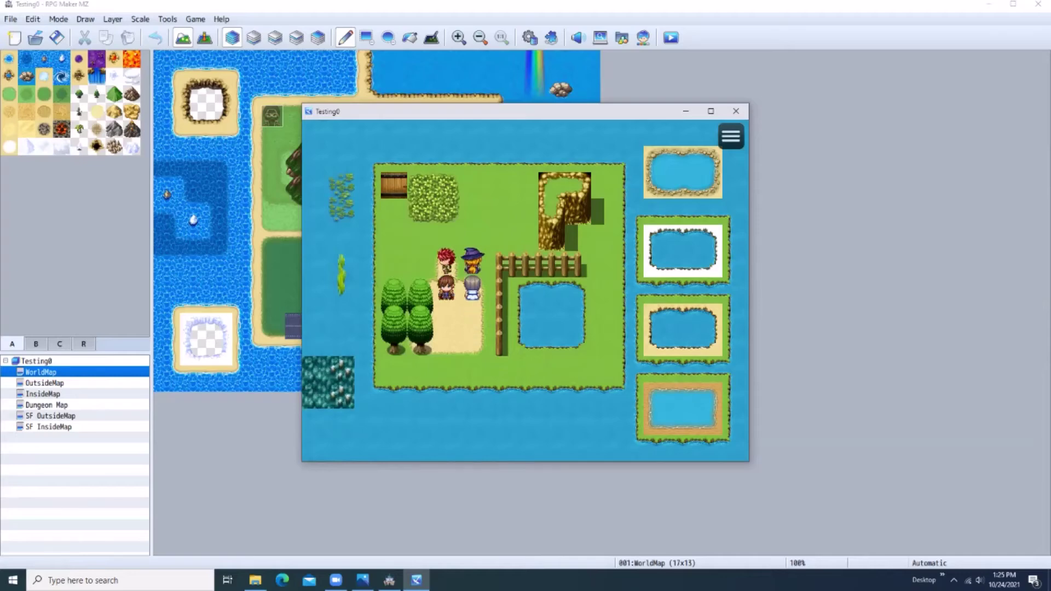
key(Down)
key(Up)
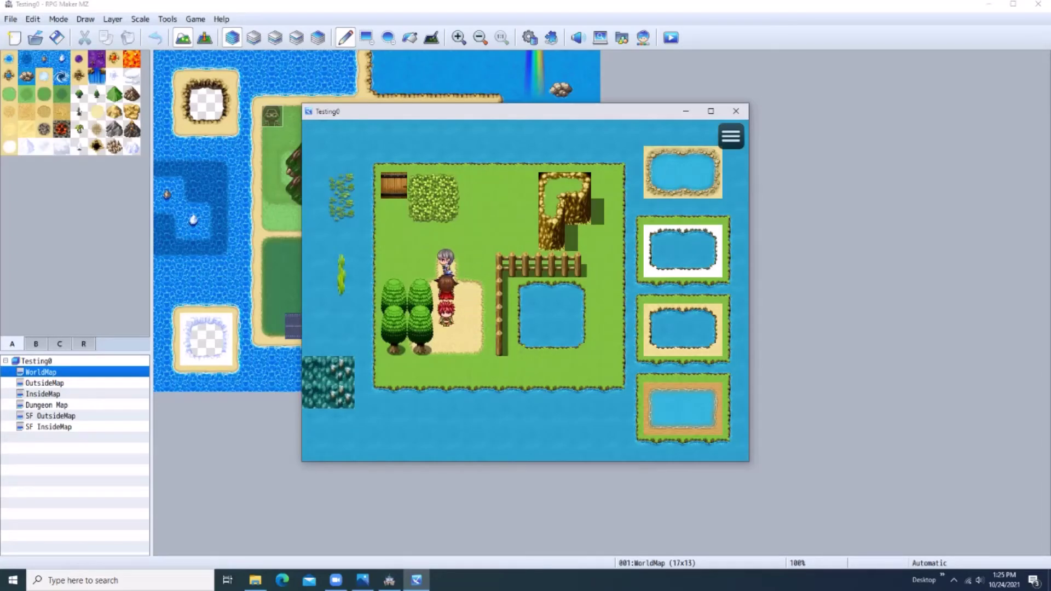
key(Left)
key(Left)
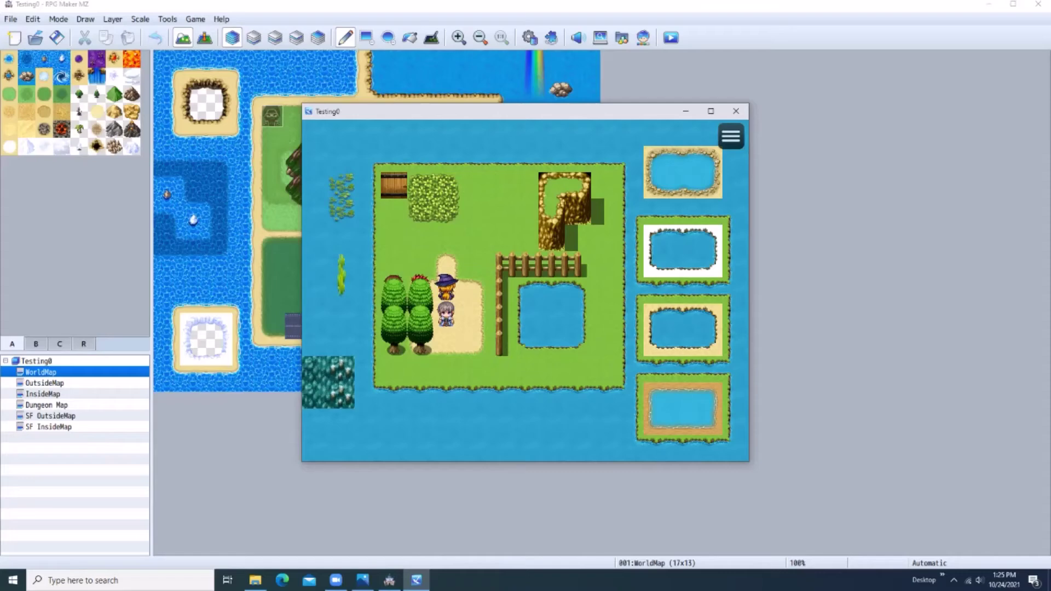
Walk the party around the four trees to the grass below the leafy patch and onto the wooden bridge to enter the inside map.
key(Up)
key(Up)
key(Right)
key(Right)
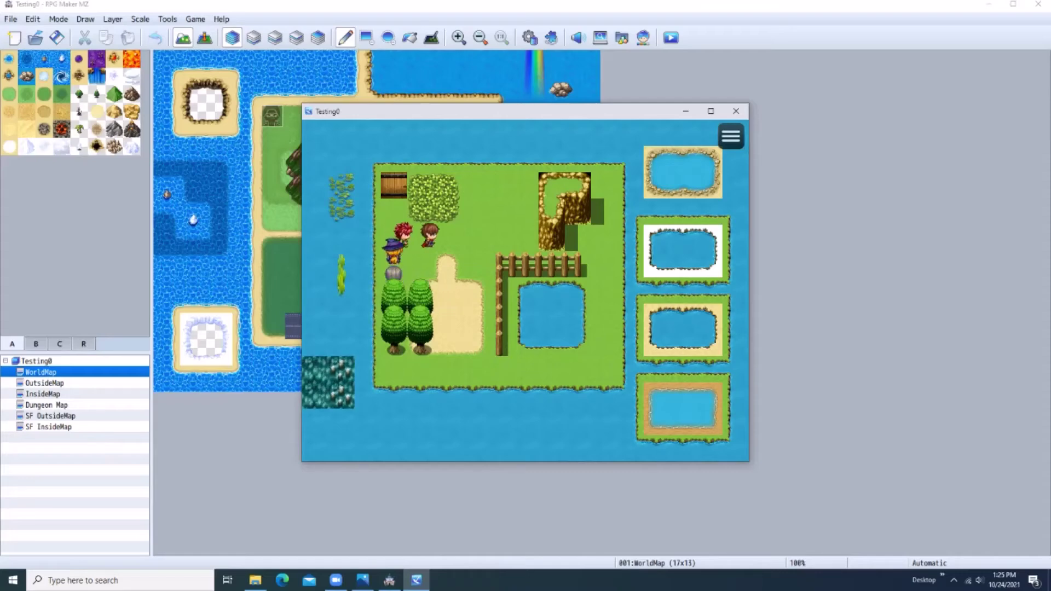
key(Left)
key(Left)
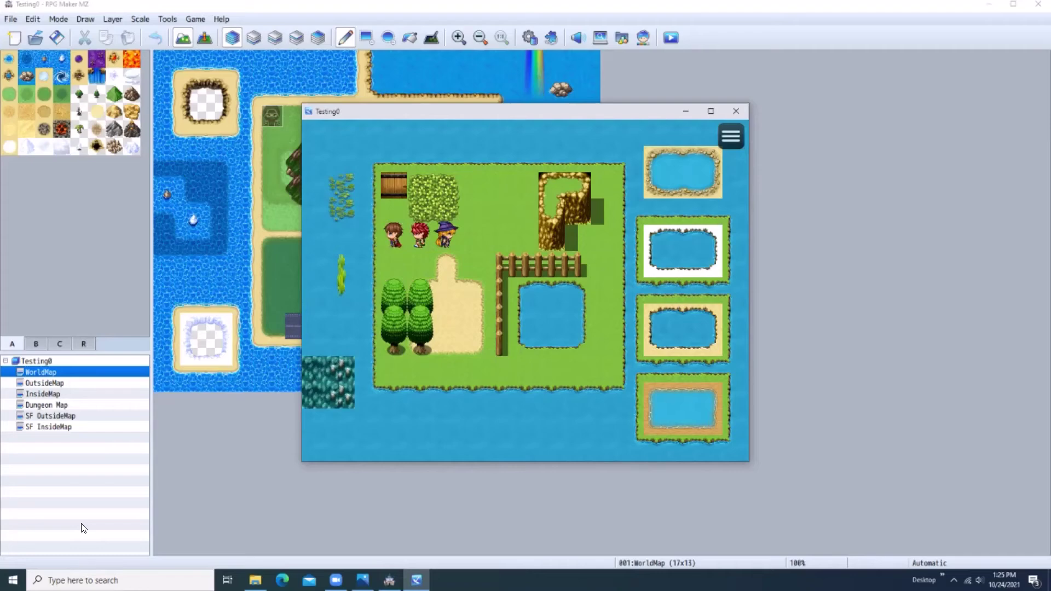
key(Up)
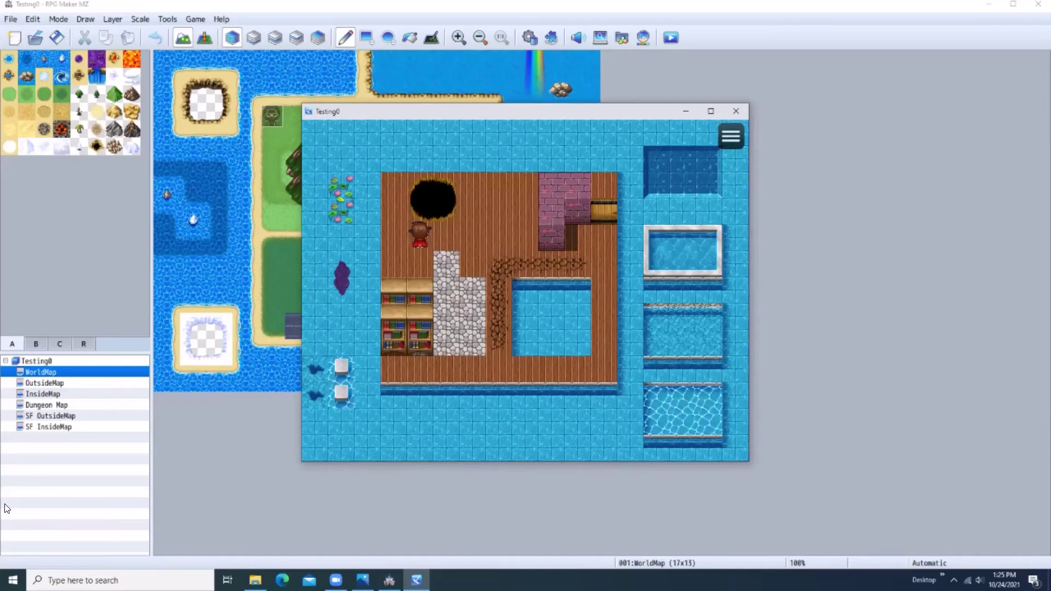
Walk the party east below the black hole and down onto the cobblestone patch of the inside map.
key(Right)
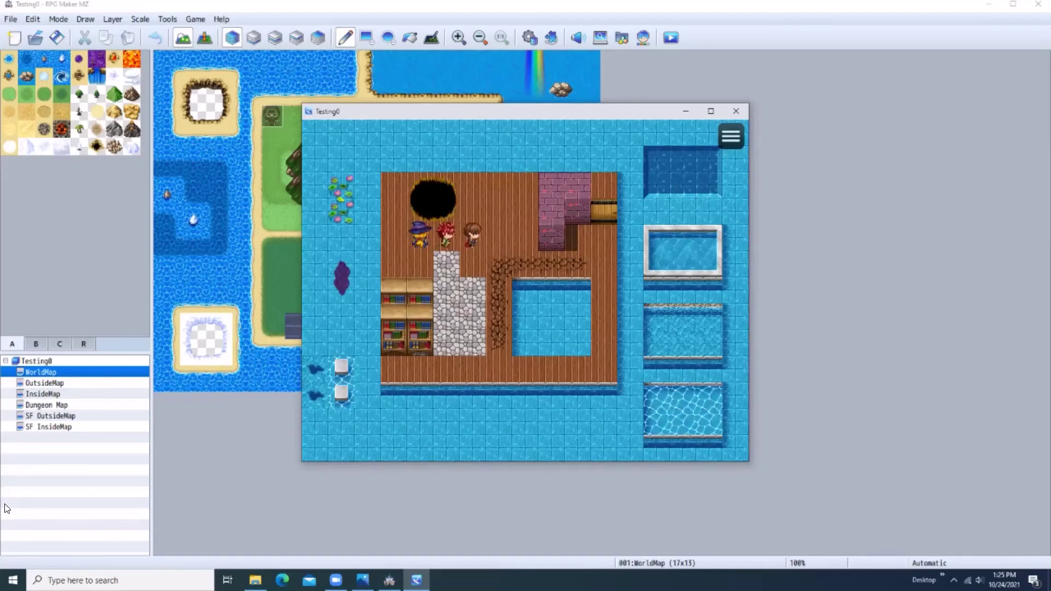
key(Down)
key(Left)
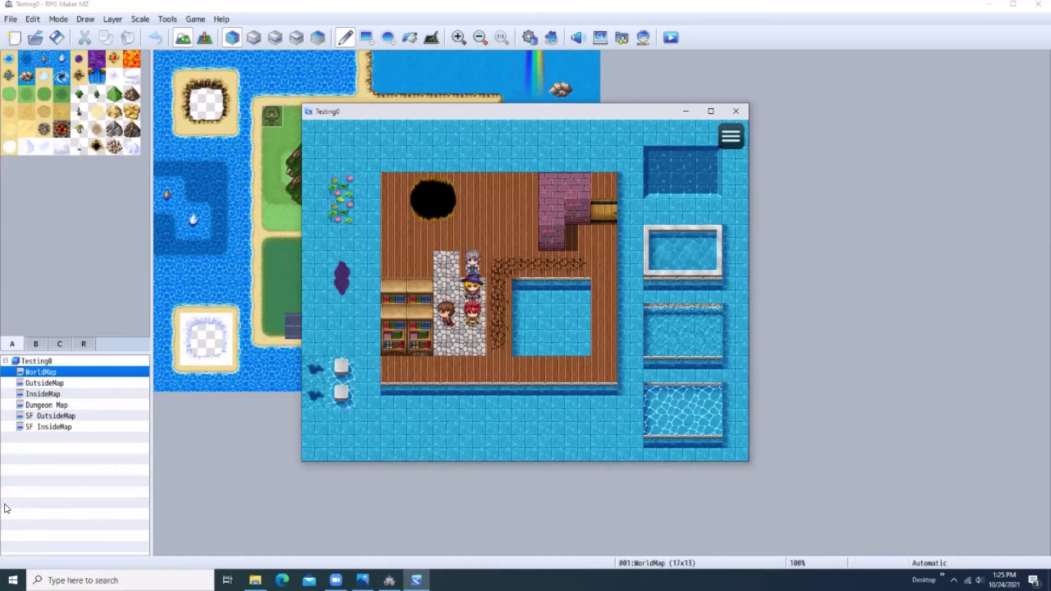
Test walking the party back and forth between the cobblestone patch and the area behind the tops of the bookshelves.
key(Up)
key(Left)
key(Left)
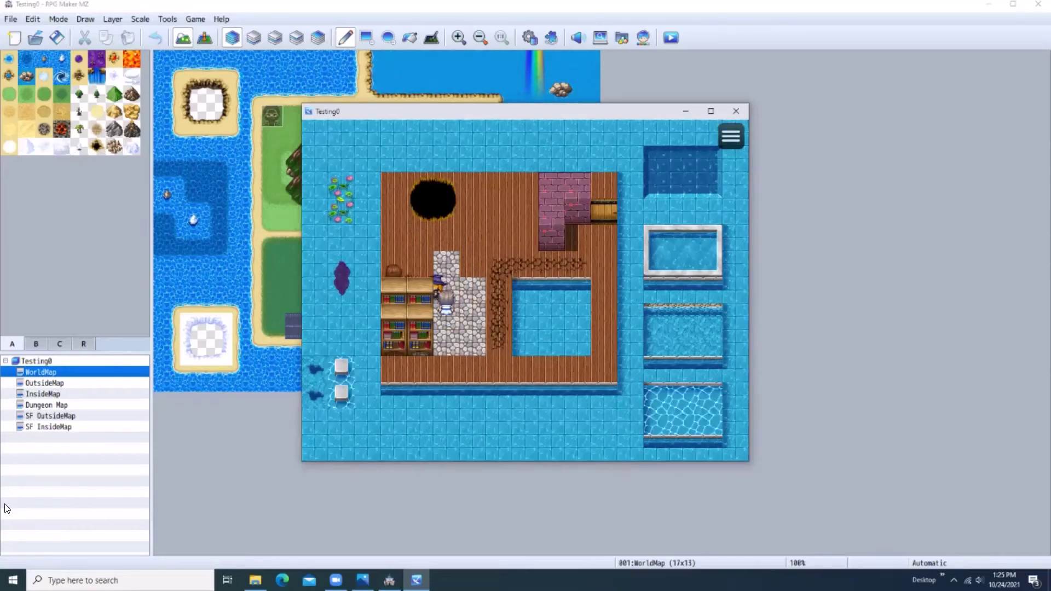
key(Up)
key(Left)
key(Left)
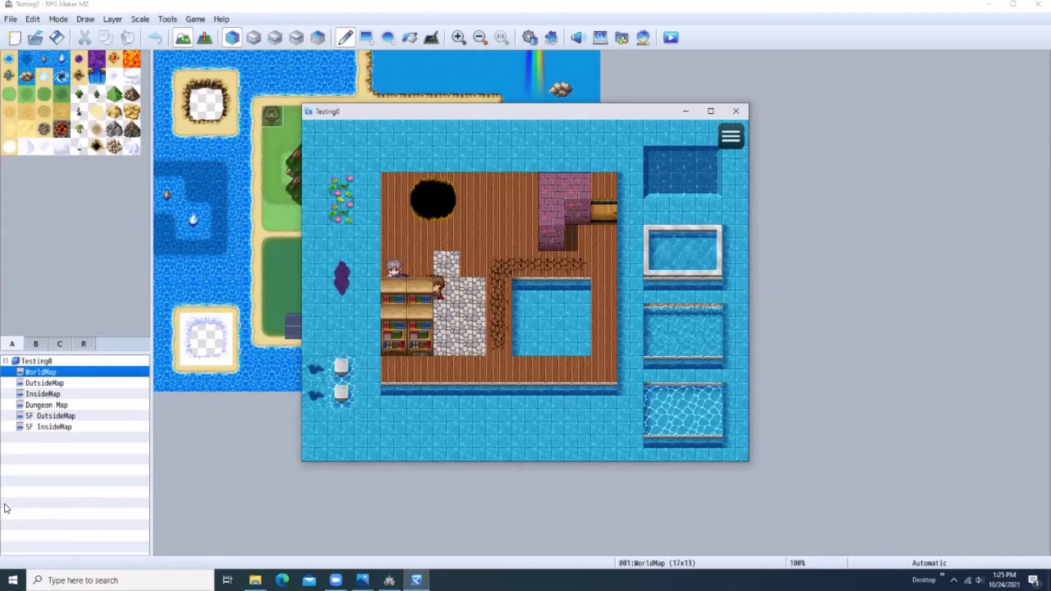
key(Right)
key(Right)
key(Down)
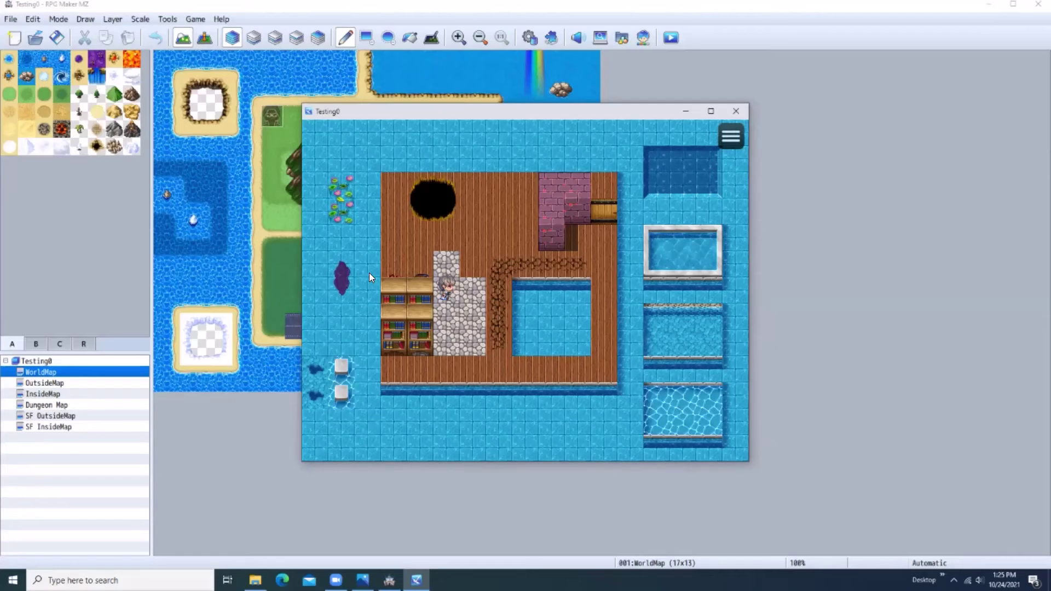
Walk the party east over the brown strip above the pool and up to the wooden tile to enter the dungeon map.
key(Up)
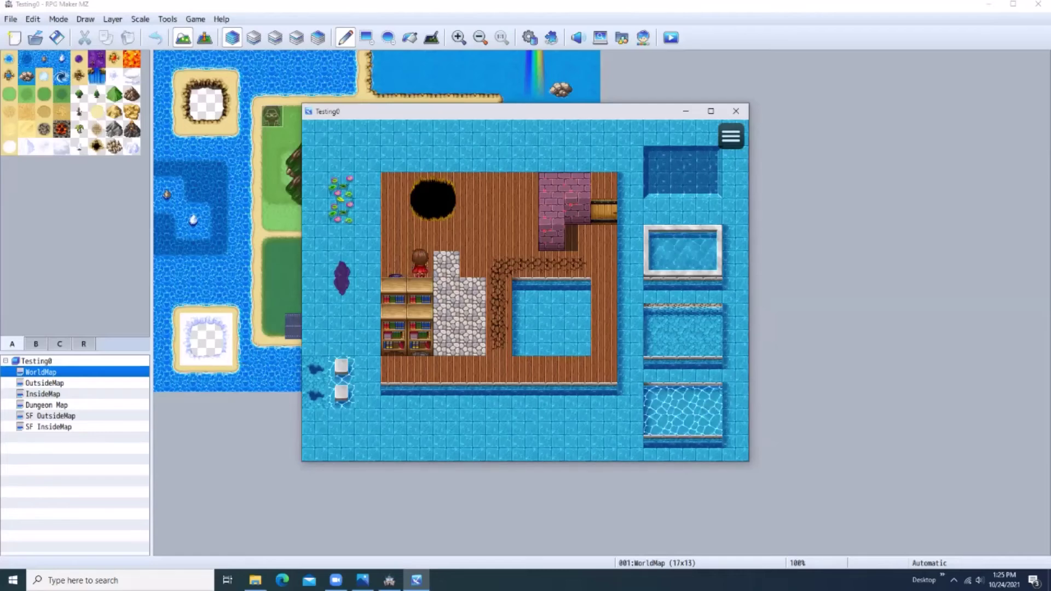
key(Right)
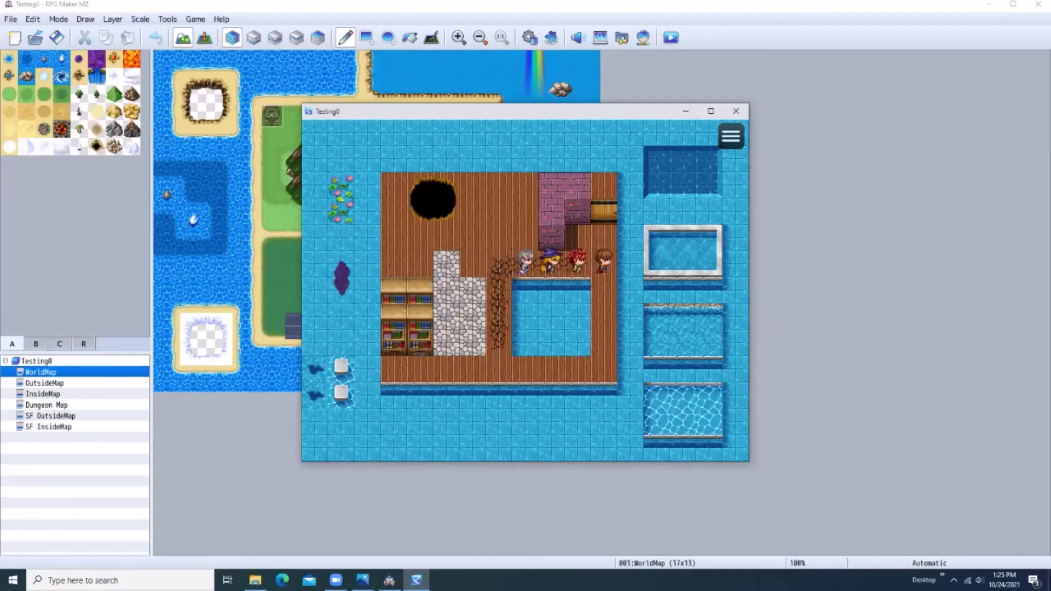
key(Up)
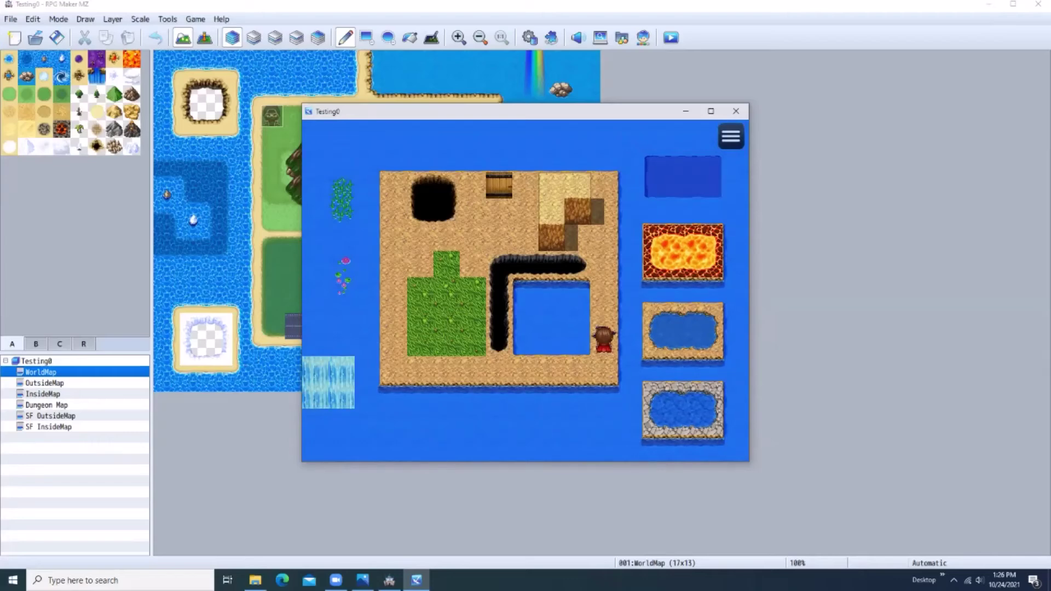
Walk the party below the pond and west along the lower edge of the dungeon map's island.
key(Down)
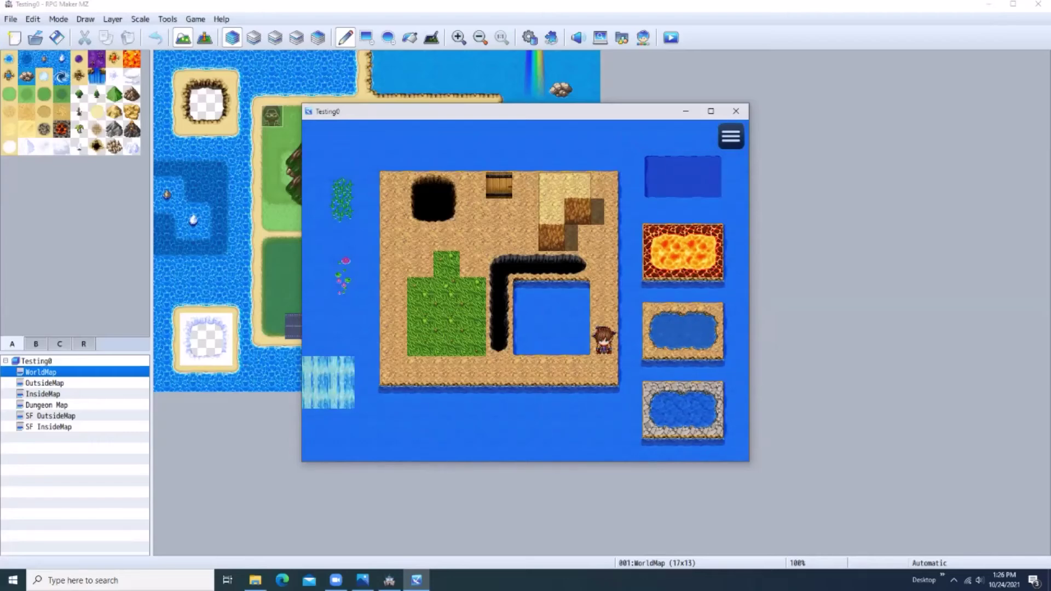
key(Left)
key(Left)
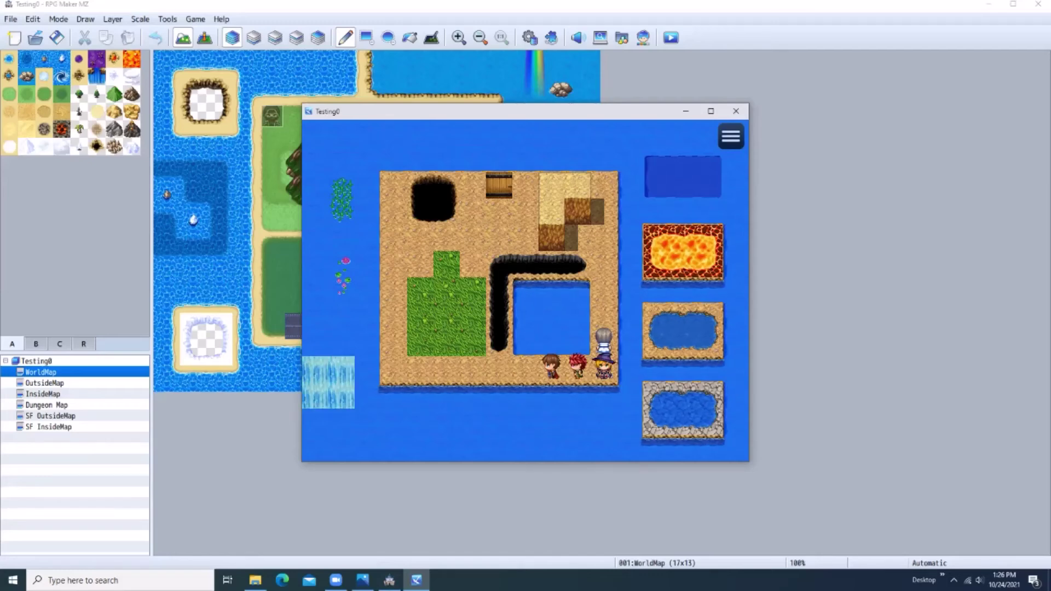
key(Left)
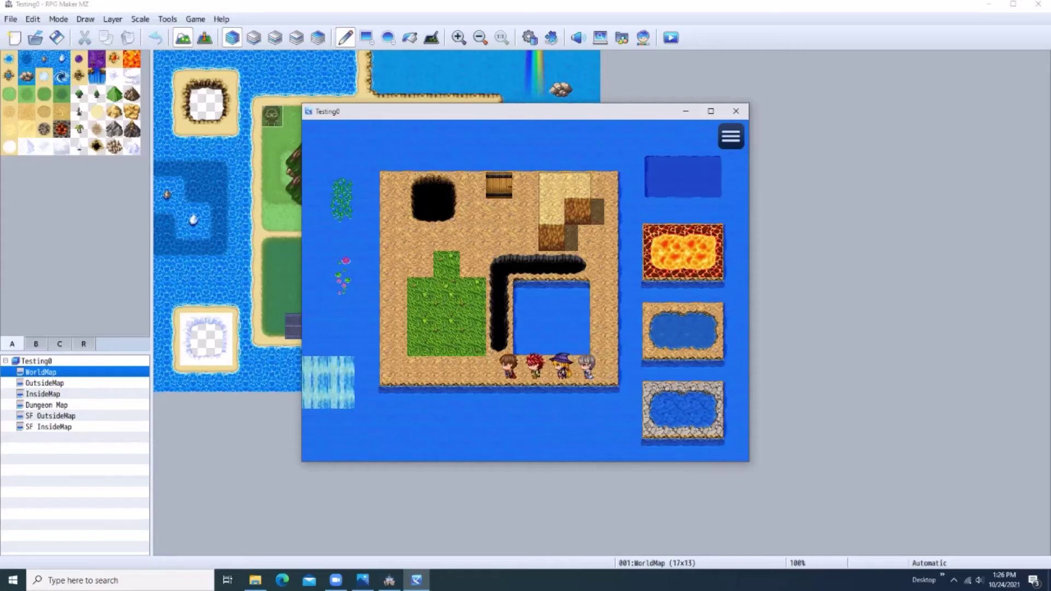
key(Left)
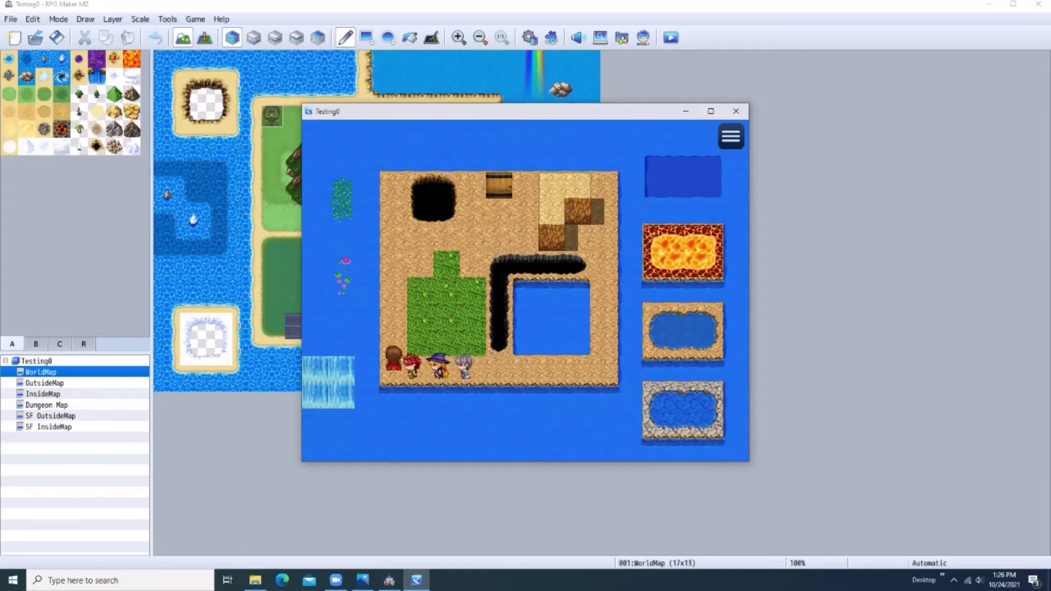
Walk the party north past the west side of the grass patch to the ground just below the black pit.
key(Up)
key(Up)
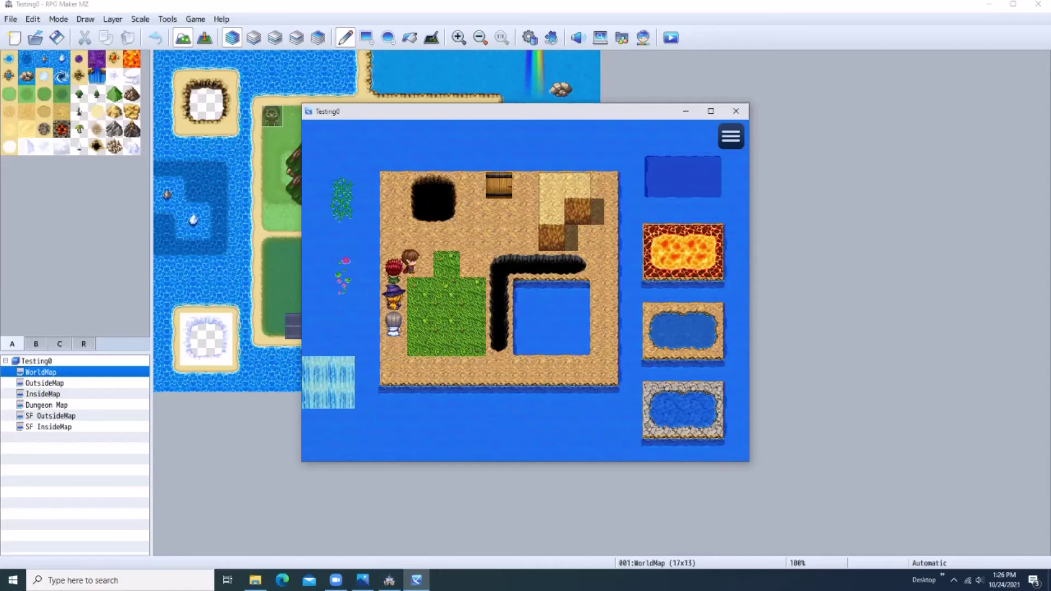
key(Right)
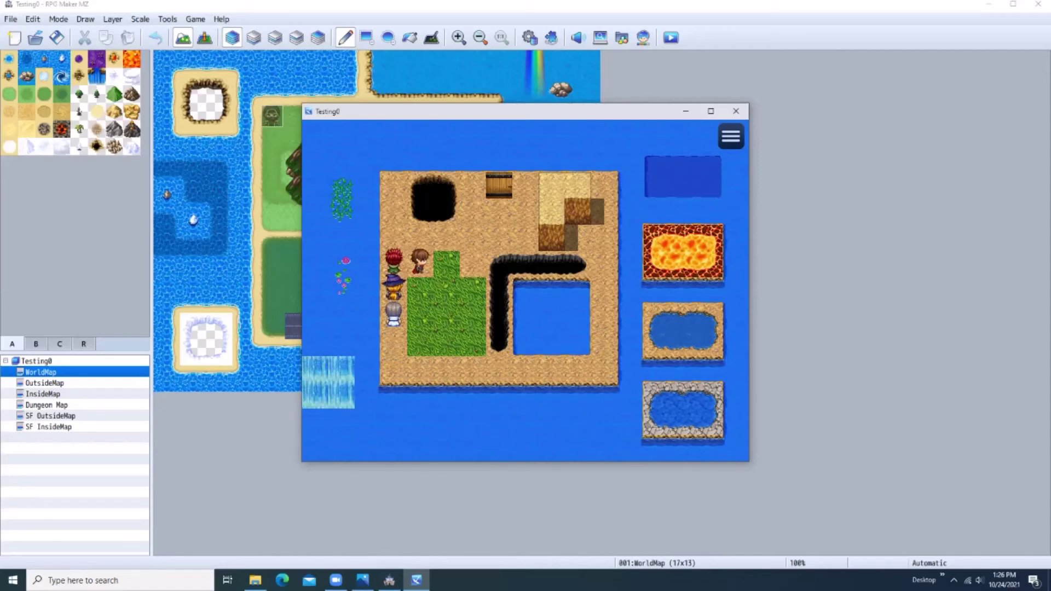
key(Up)
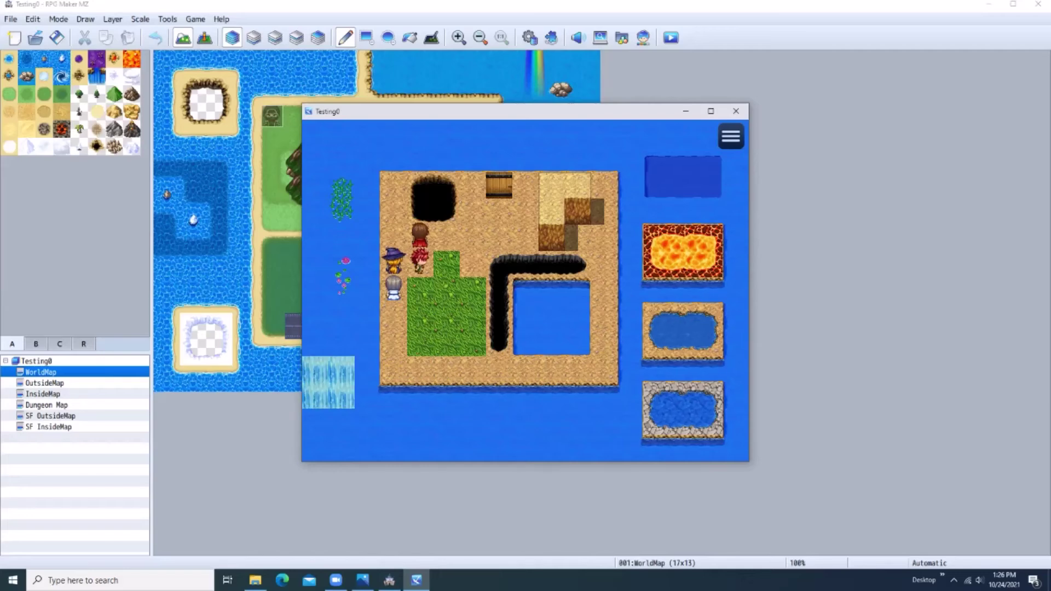
Walk the party east from the pit and up onto the wooden bridge to enter the SF outside map.
key(Right)
key(Right)
key(Right)
key(Up)
key(Up)
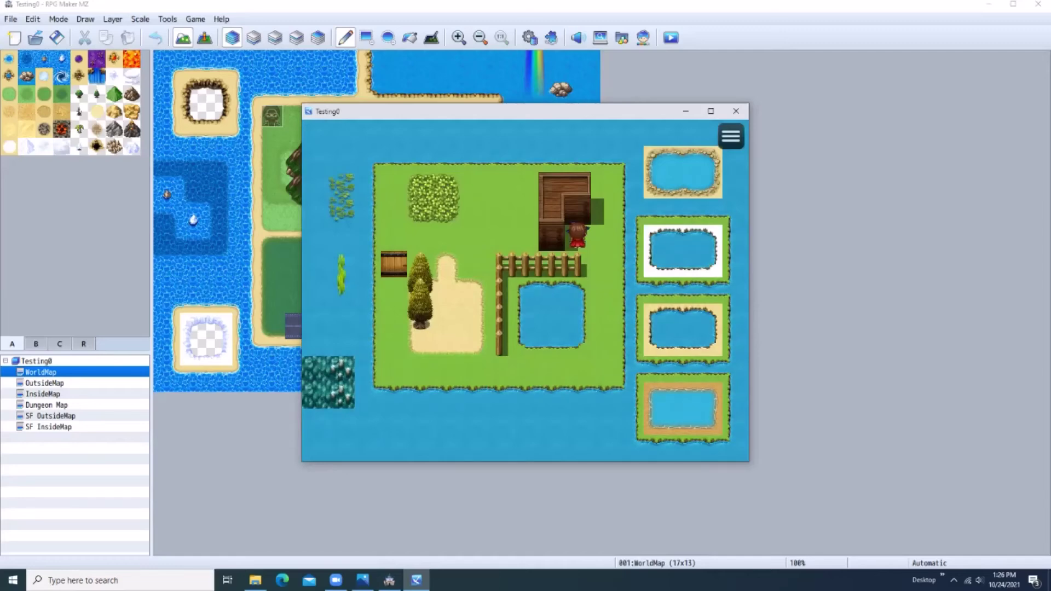
Walk the party around the pond, up the sand patch, and behind the treetop to the wooden bridge to enter the SF inside map.
key(Right)
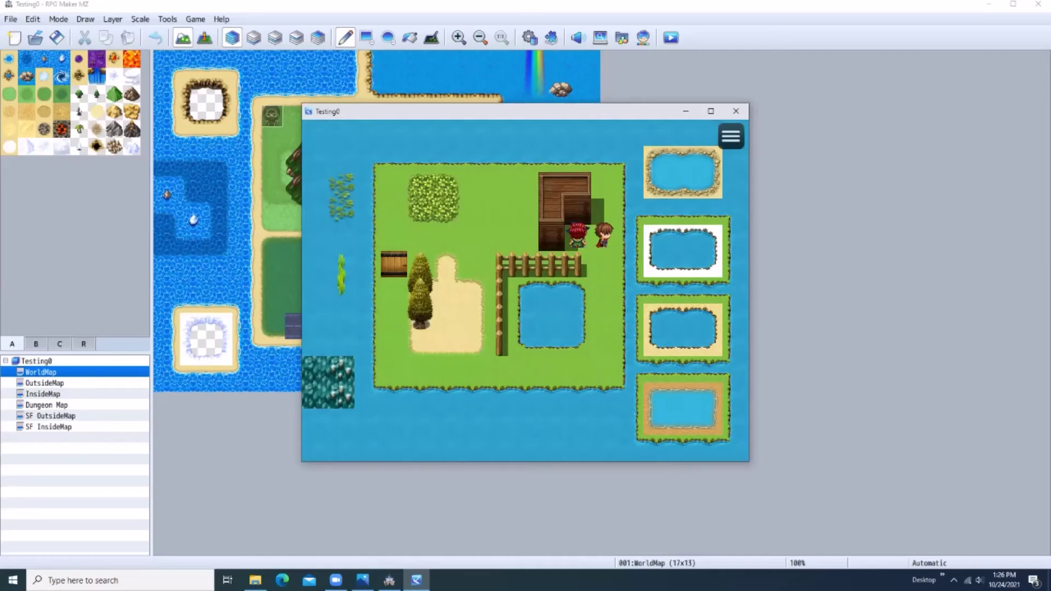
key(Down)
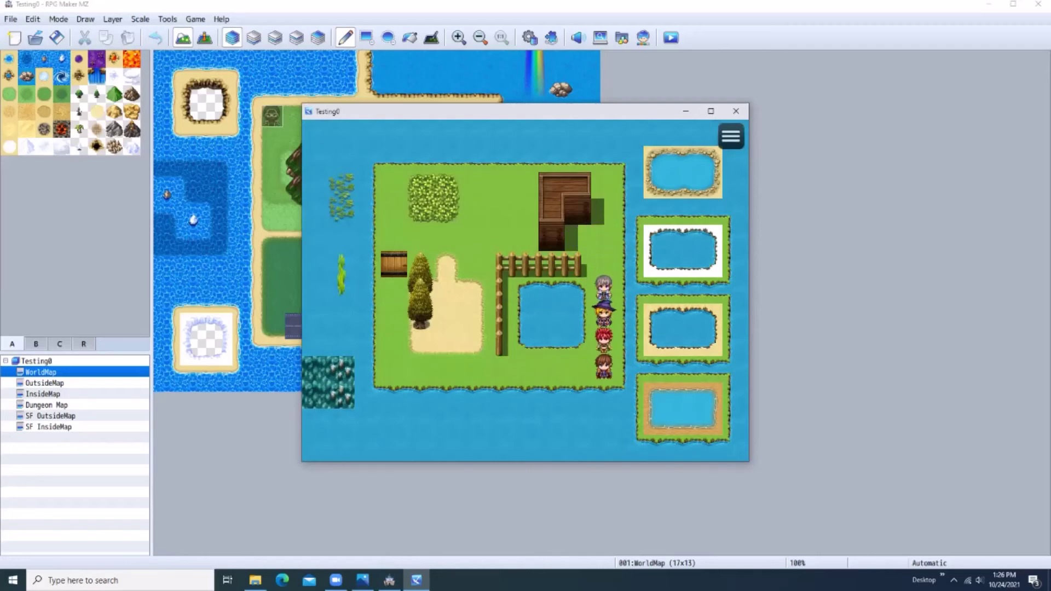
key(Left)
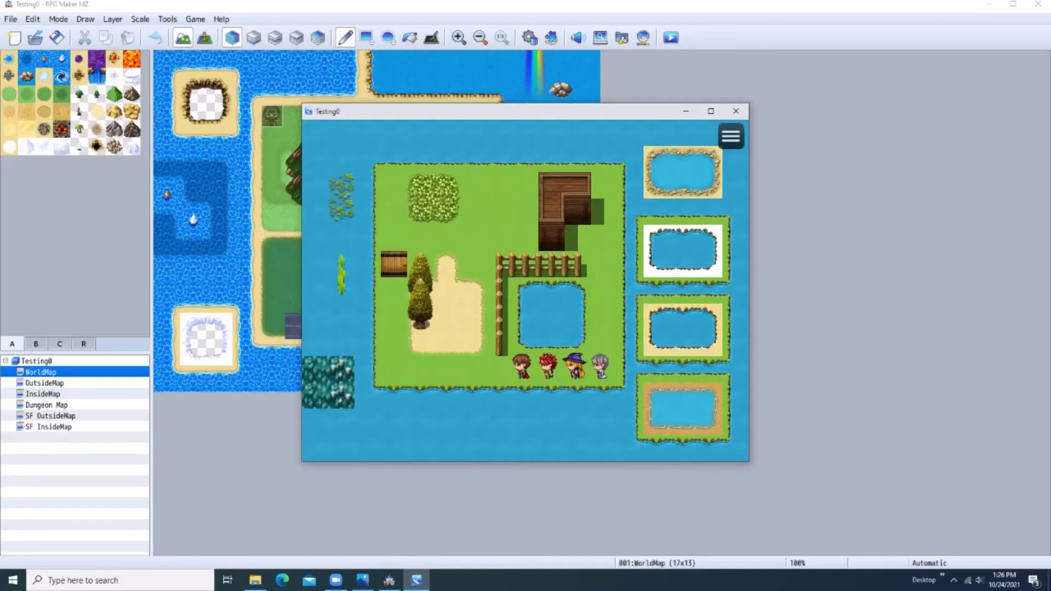
key(Up)
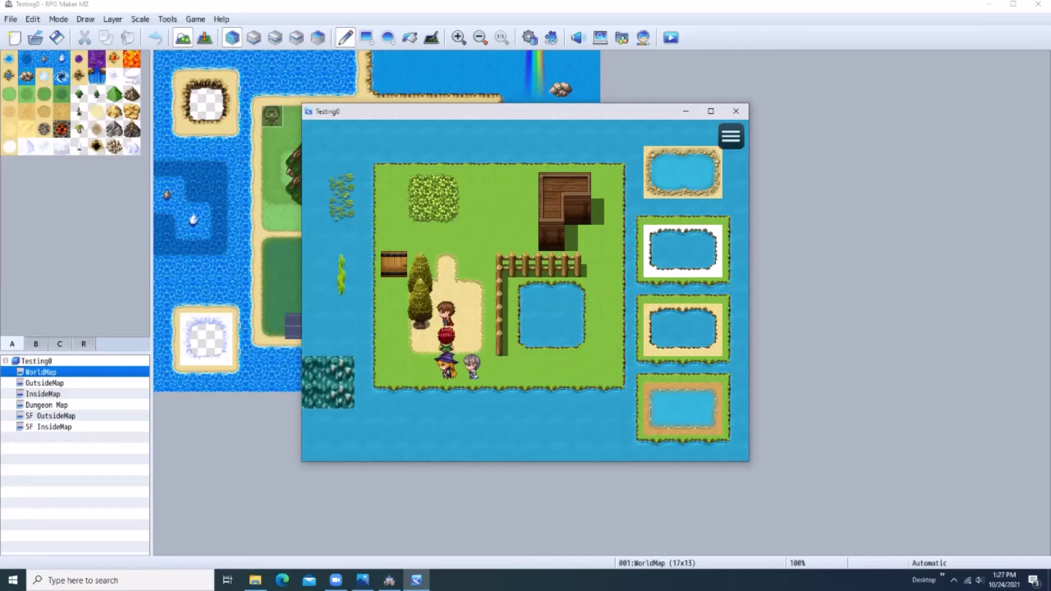
key(Up)
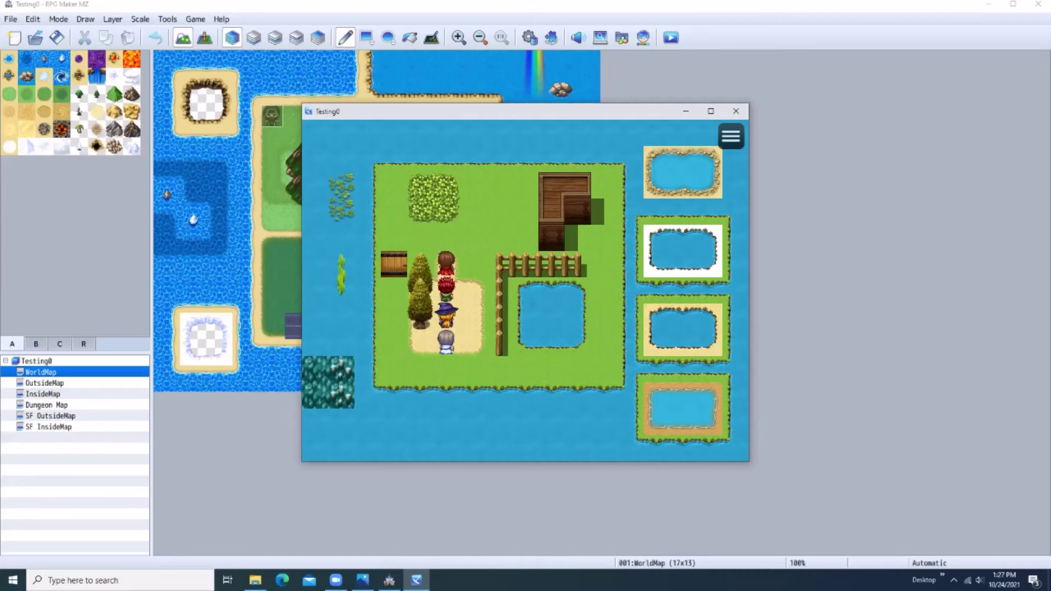
key(Left)
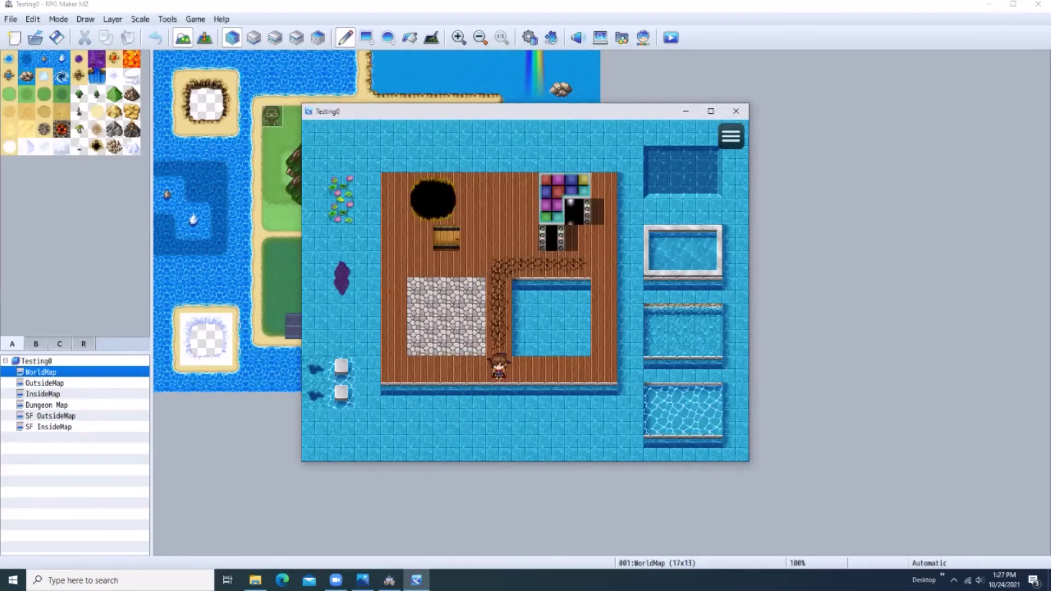
Take the party up the brown strip and through the wooden tile to the world map, and walk it south to the cobblestones.
key(Up)
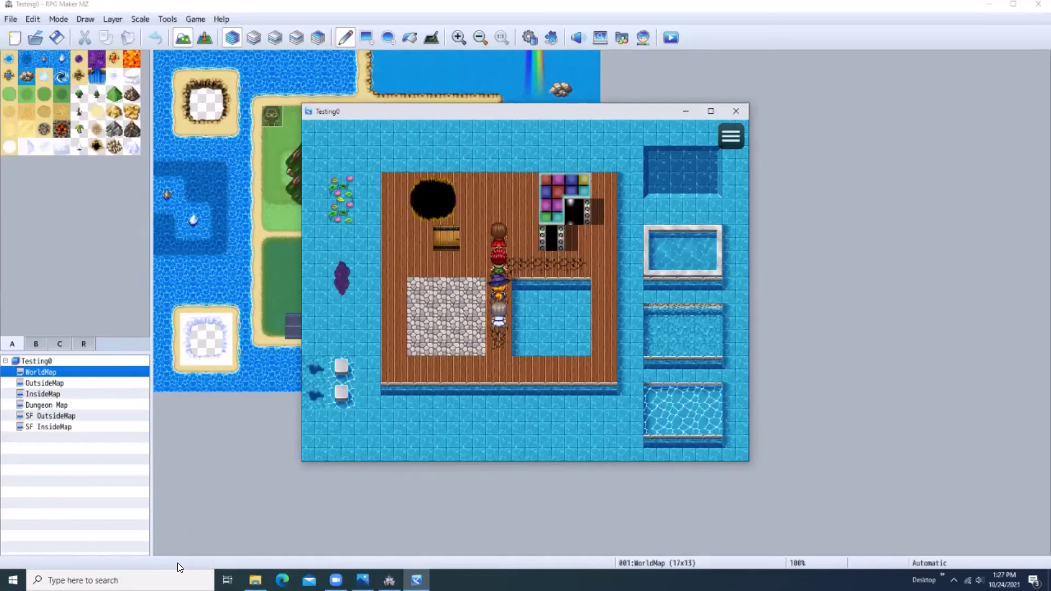
key(Left)
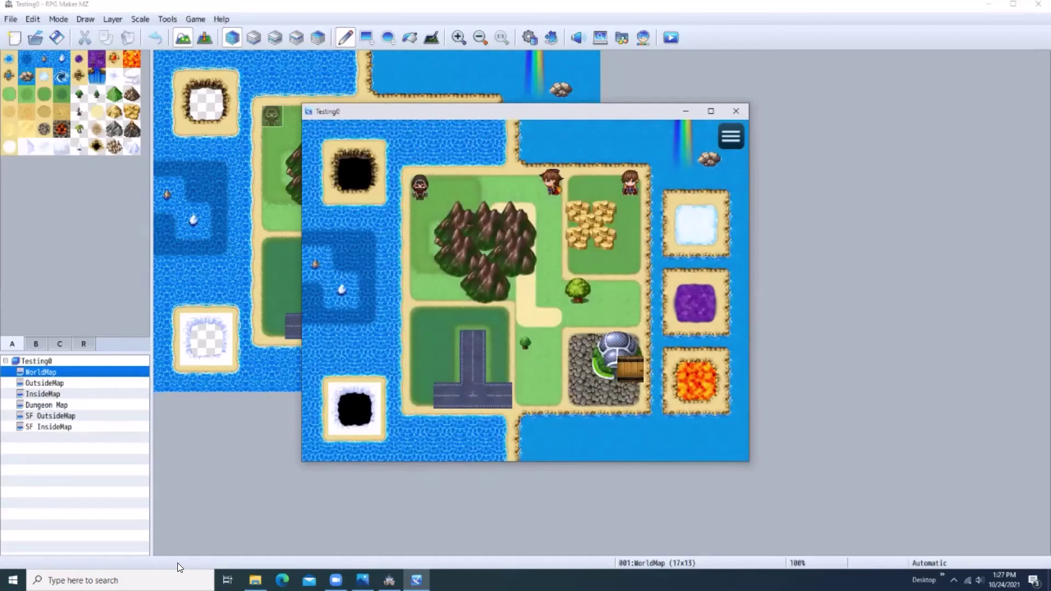
key(Down)
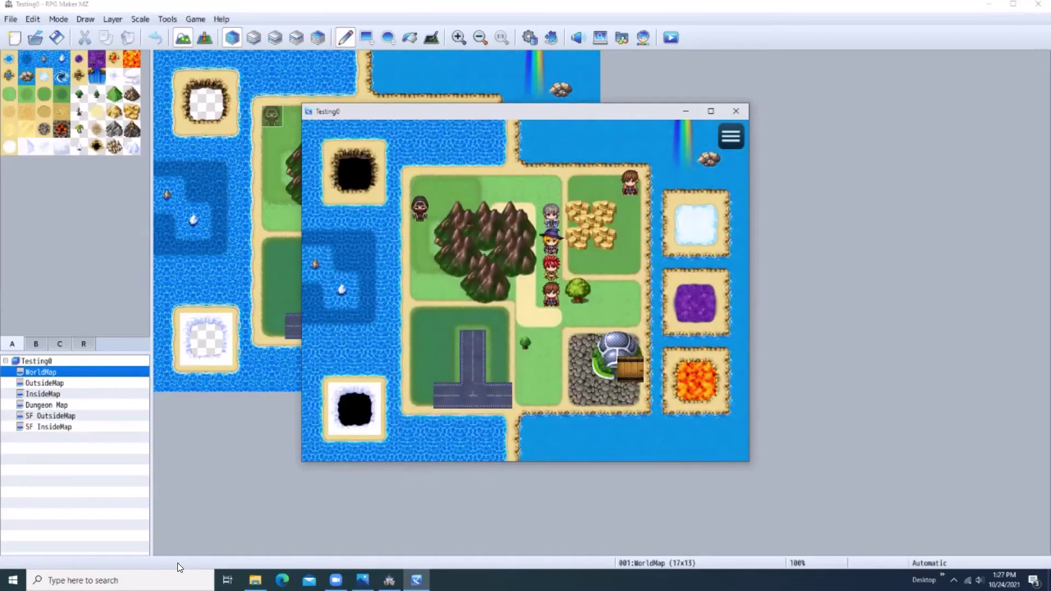
key(Down)
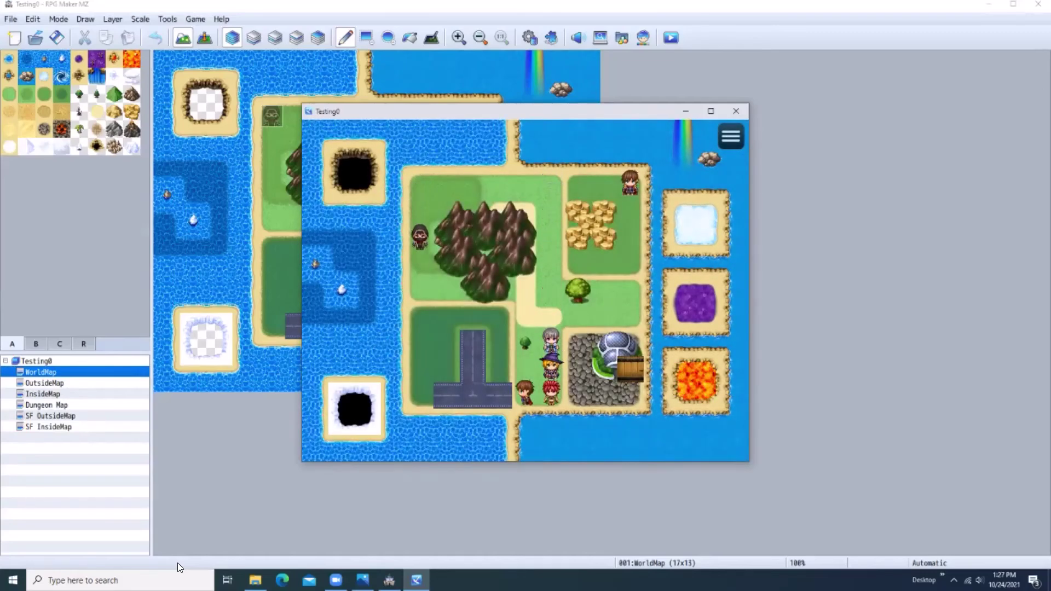
key(Left)
key(Right)
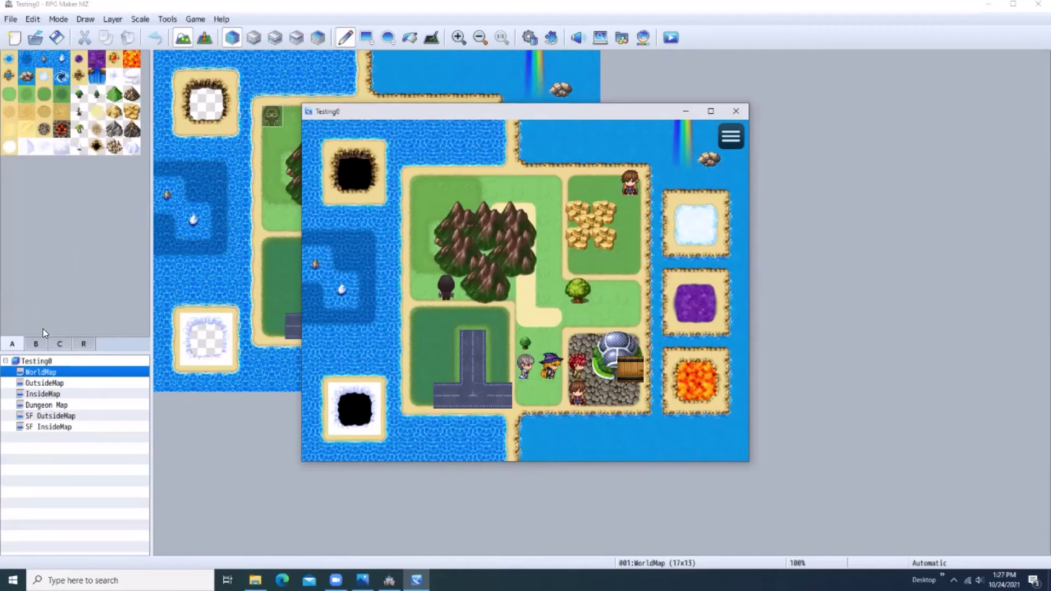
Examine the world map's B tileset, selecting the Tower A, Tower A (Ruins) and House (Town) tiles.
click(38, 345)
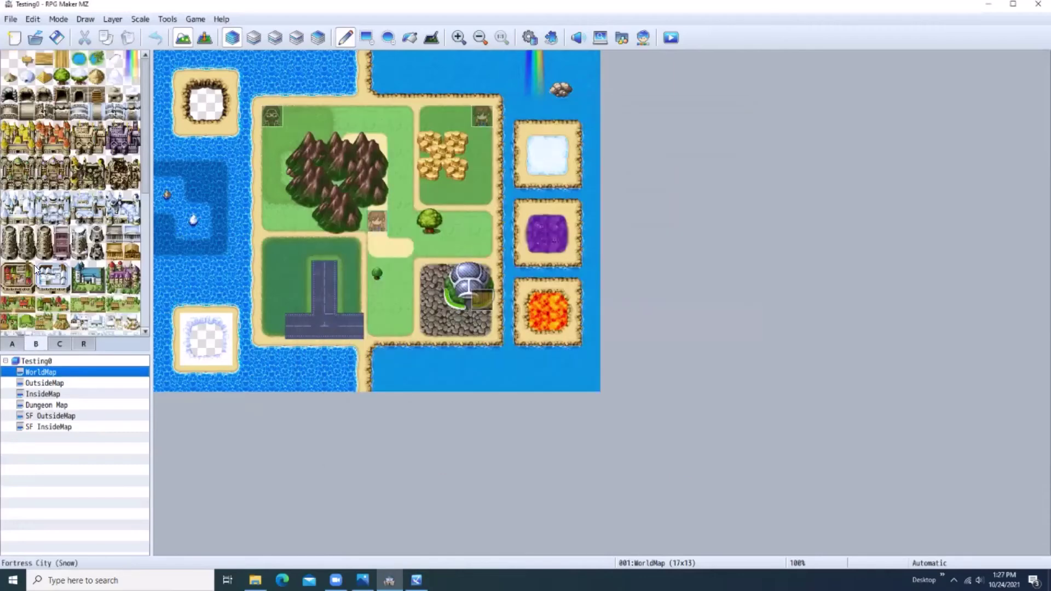
click(9, 253)
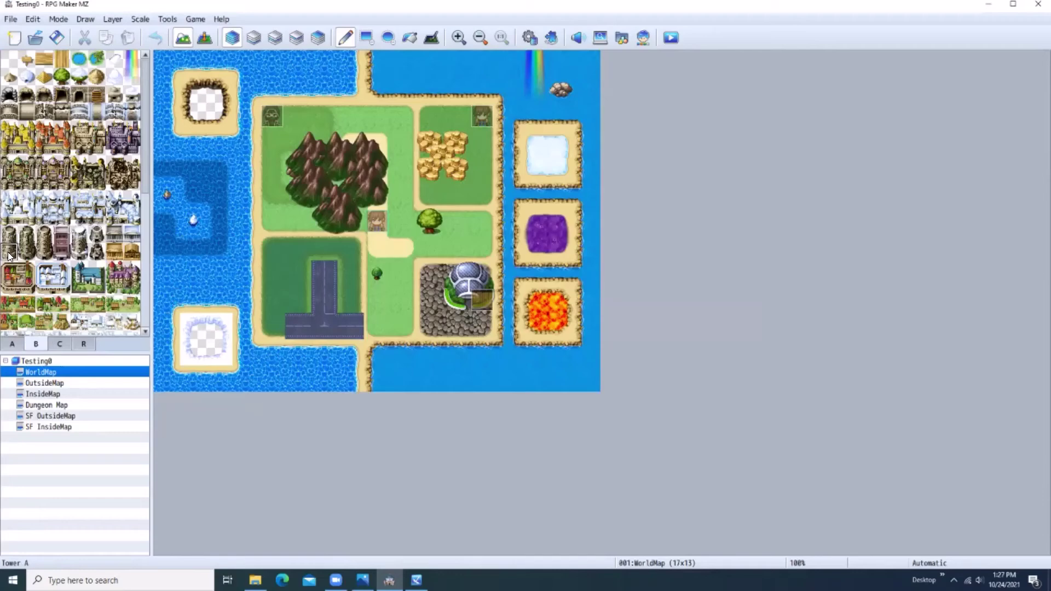
click(24, 256)
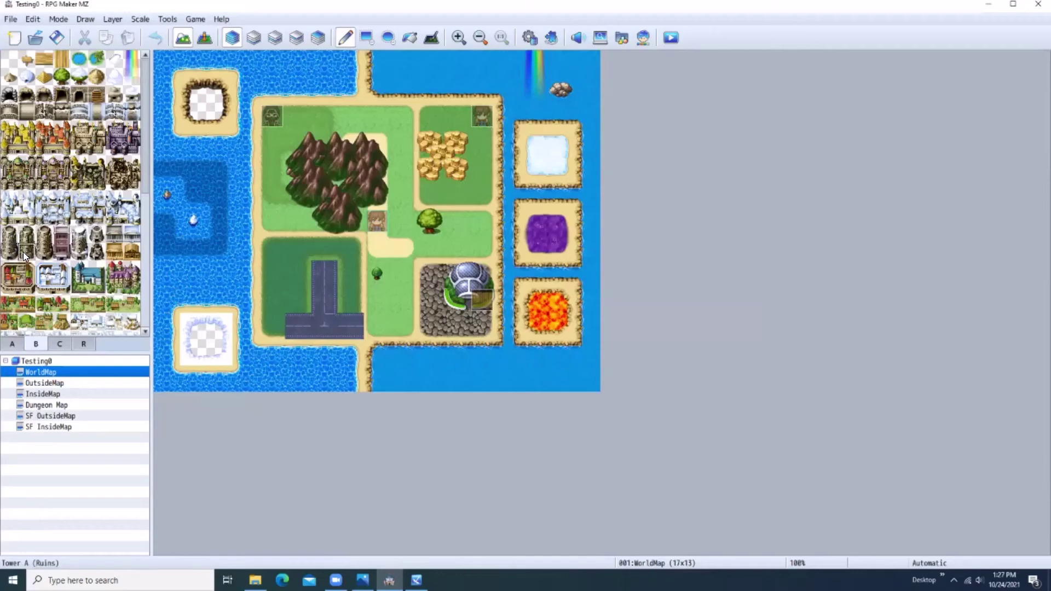
click(8, 276)
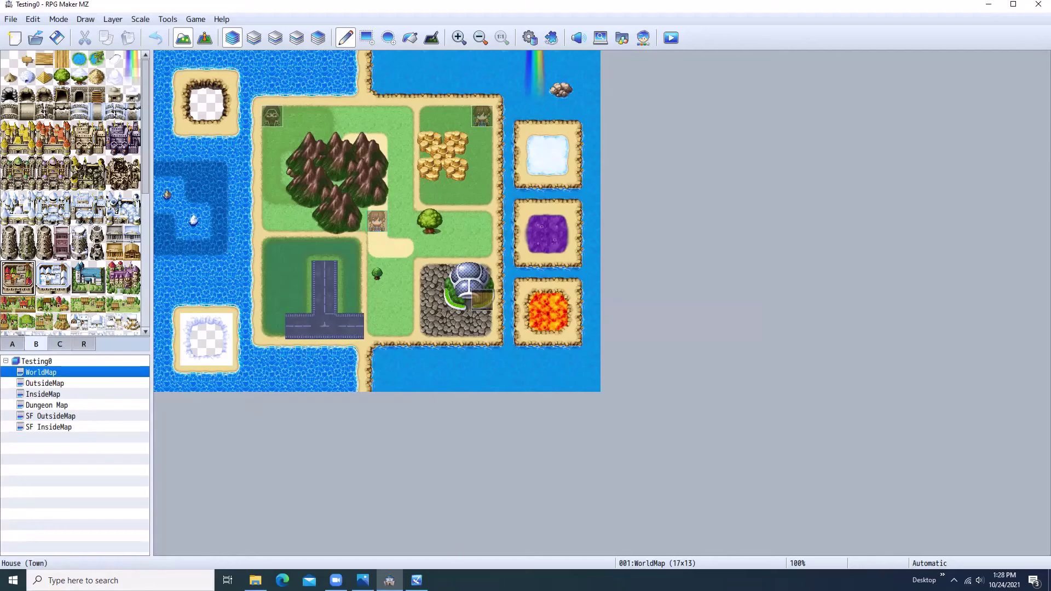
mouse_move(416, 580)
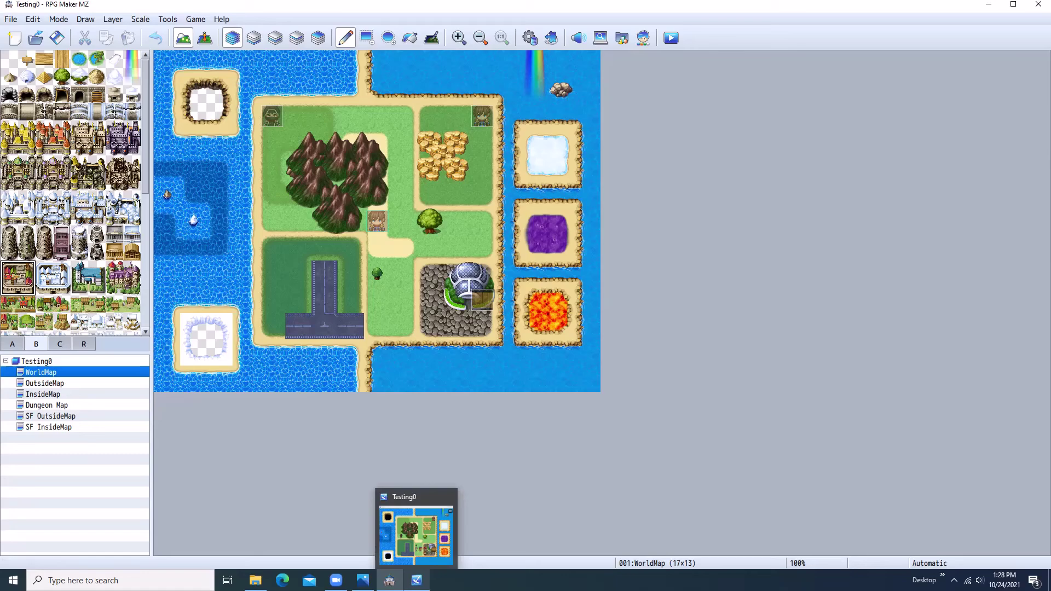
Return to the running playtest and walk the party east across the cobblestones, then north beside the domed building.
click(417, 581)
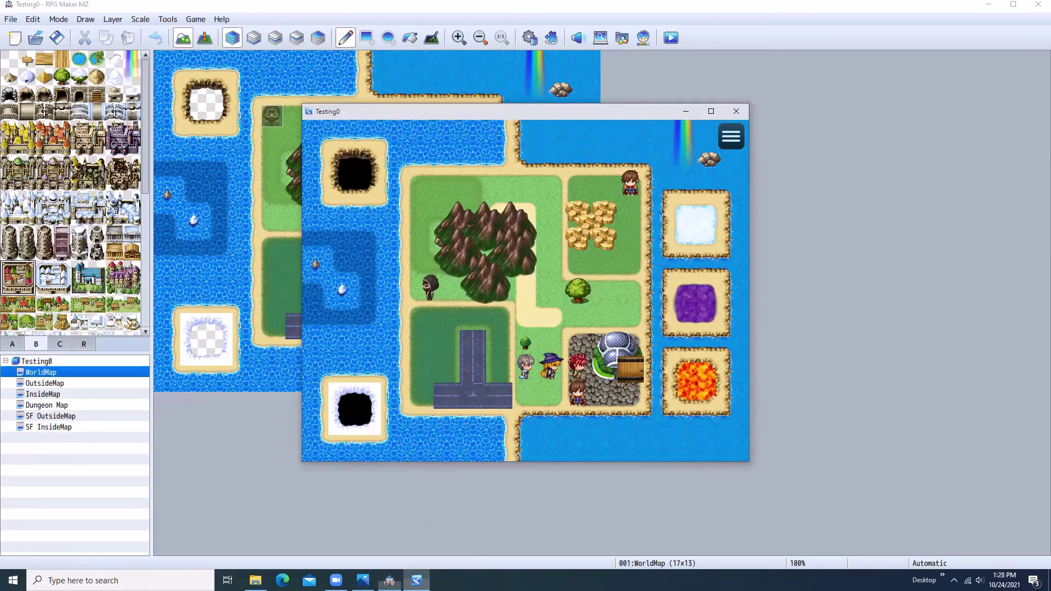
key(Right)
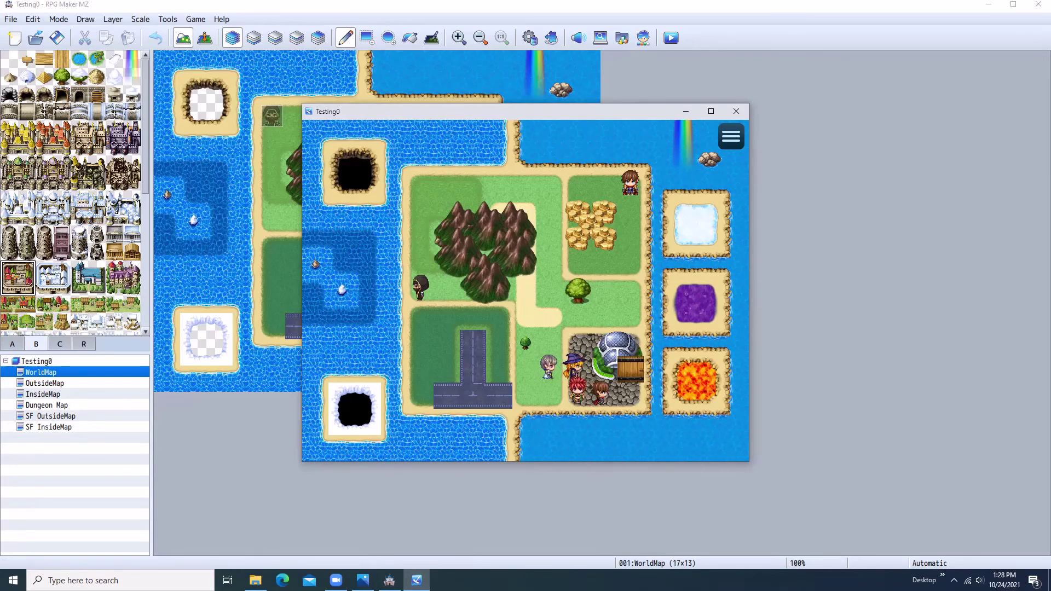
key(Right)
key(Right)
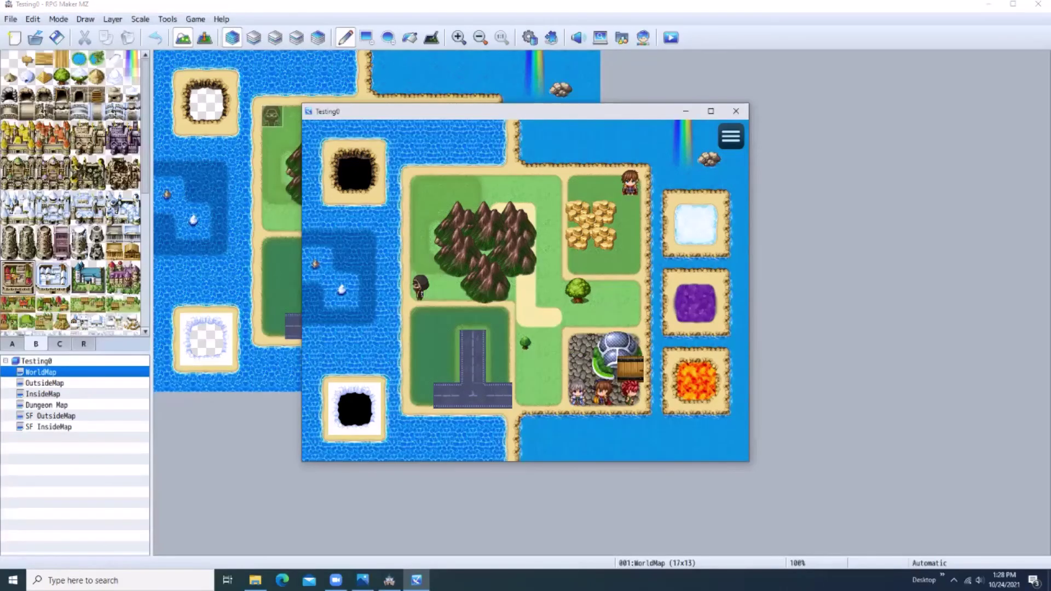
key(Right)
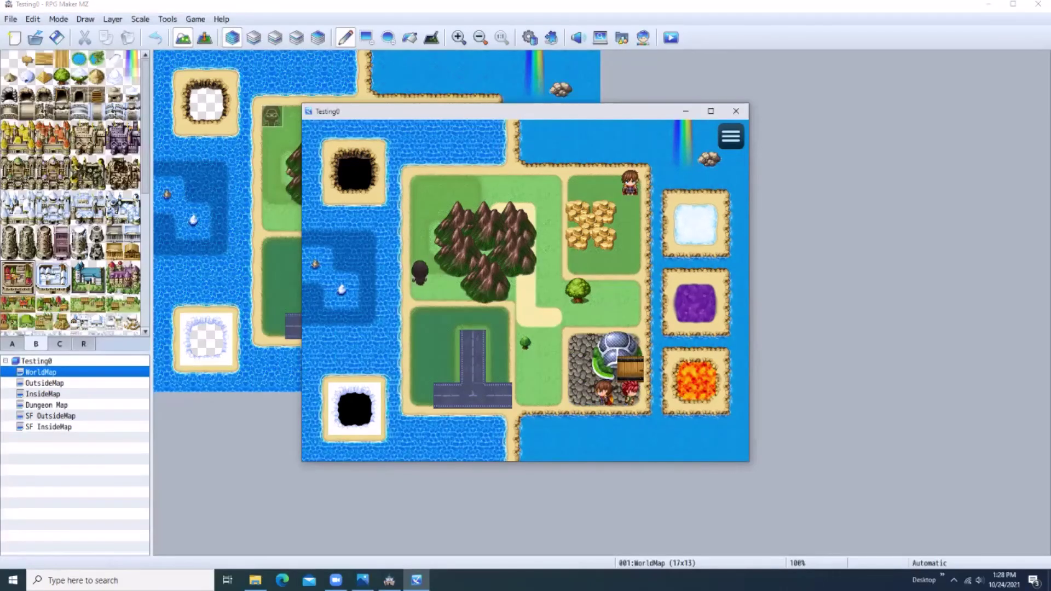
key(Up)
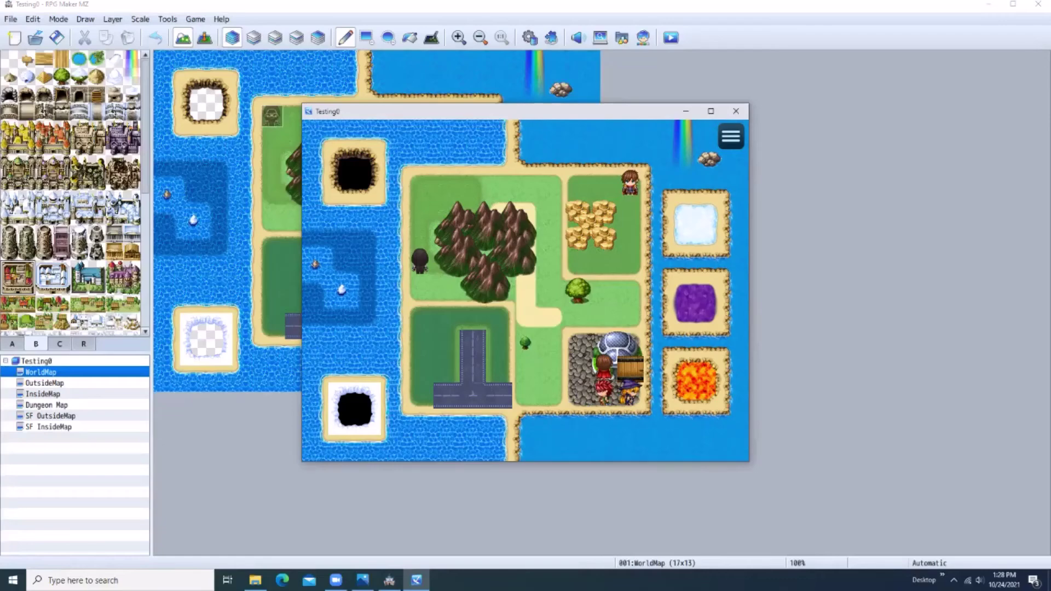
Walk the party west from the cobblestones across the grass and onto the paved road.
key(Left)
key(Left)
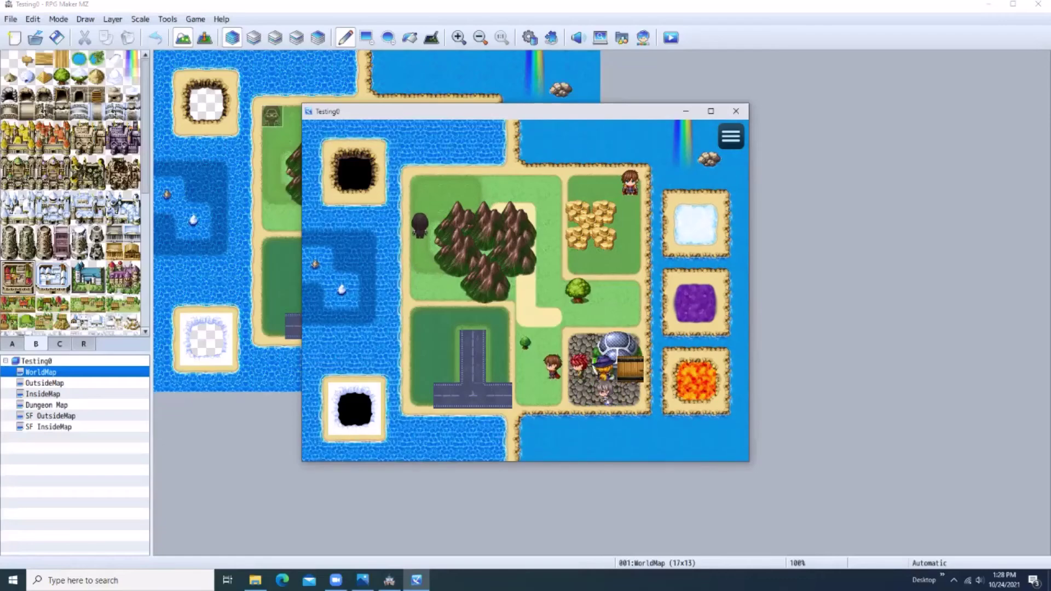
key(Left)
key(Left)
key(Left)
key(Left)
key(Left)
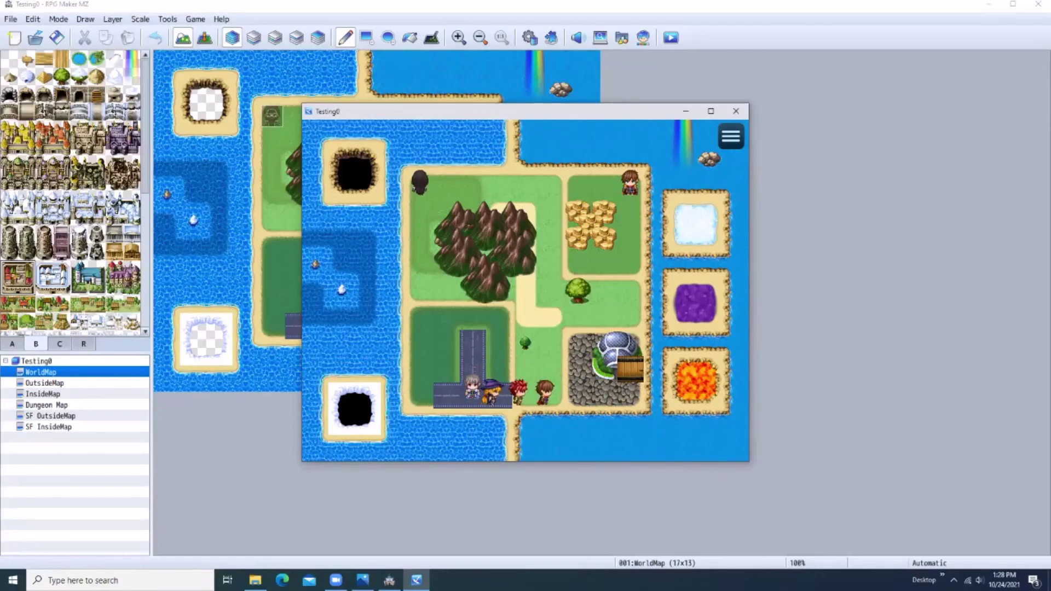
Take the party back east across the world map and enter the outside map.
key(Right)
key(Right)
key(Right)
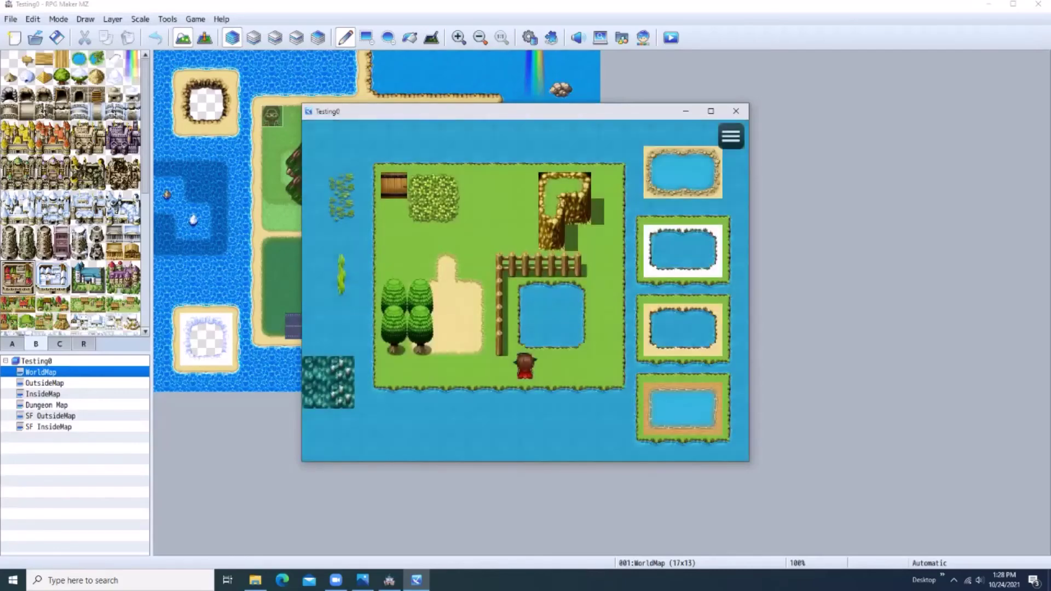
Walk the party west below the pond, up the sand patch and onto the wooden bridge to enter the inside map.
key(Left)
key(Left)
key(Left)
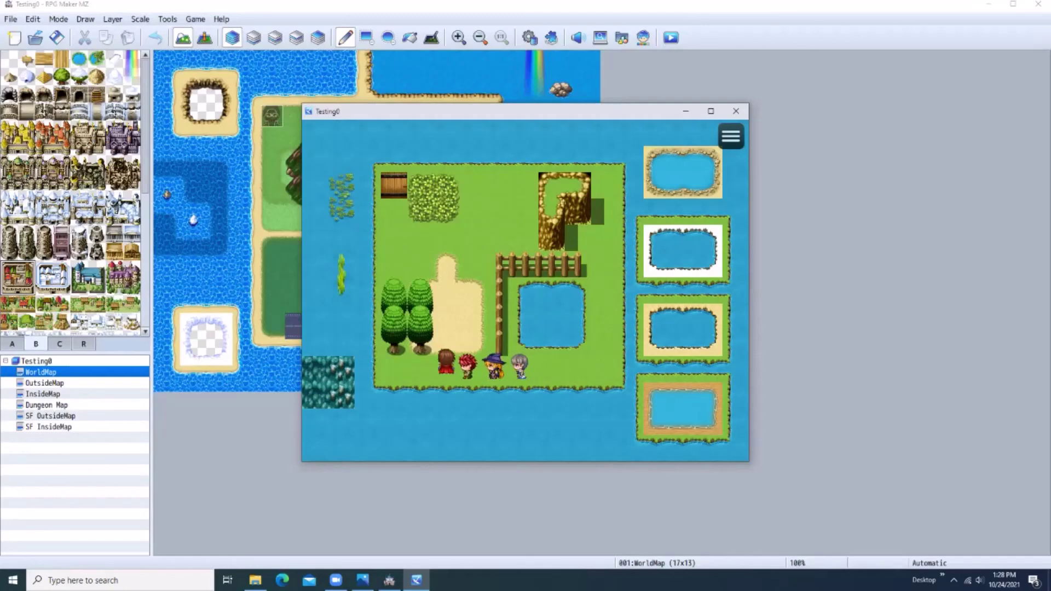
key(Up)
key(Up)
key(Up)
key(Up)
key(Up)
key(Left)
key(Left)
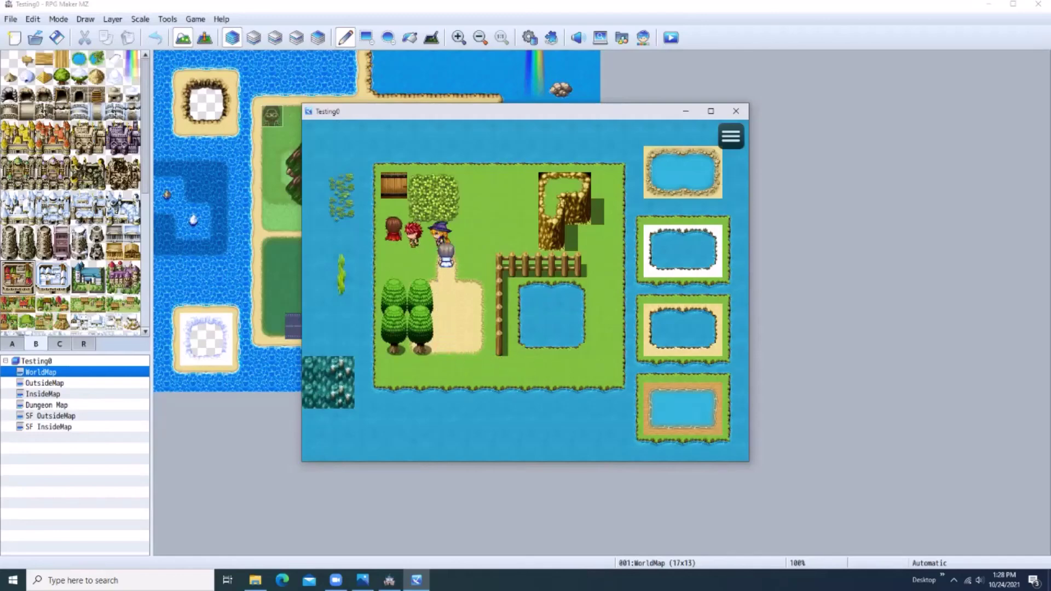
key(Up)
key(Up)
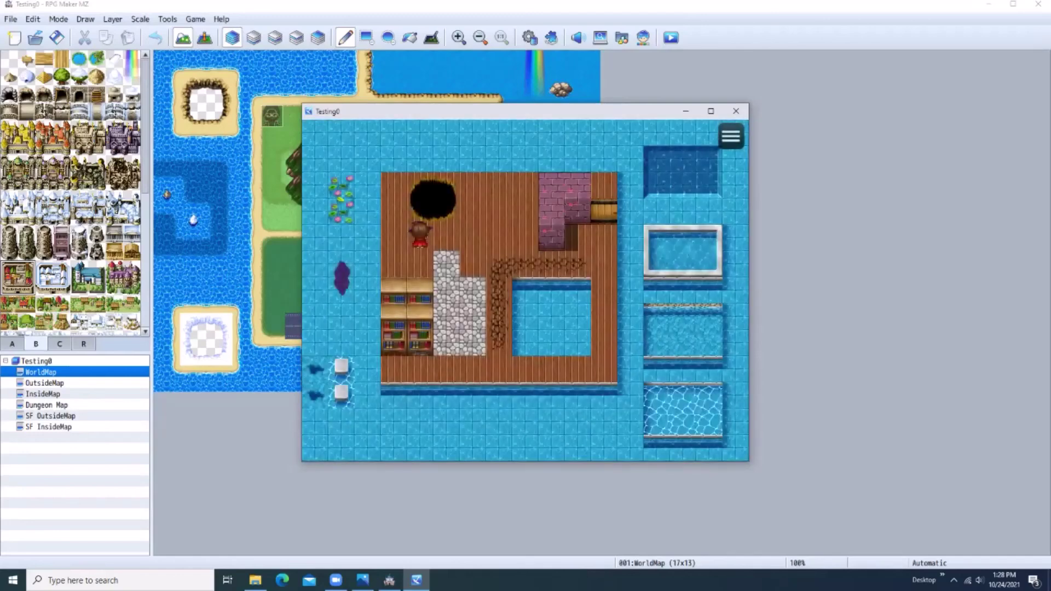
Walk the party east across the wooden floor and around the brick wall to the wooden bridge to enter the dungeon map.
key(Left)
key(Right)
key(Right)
key(Down)
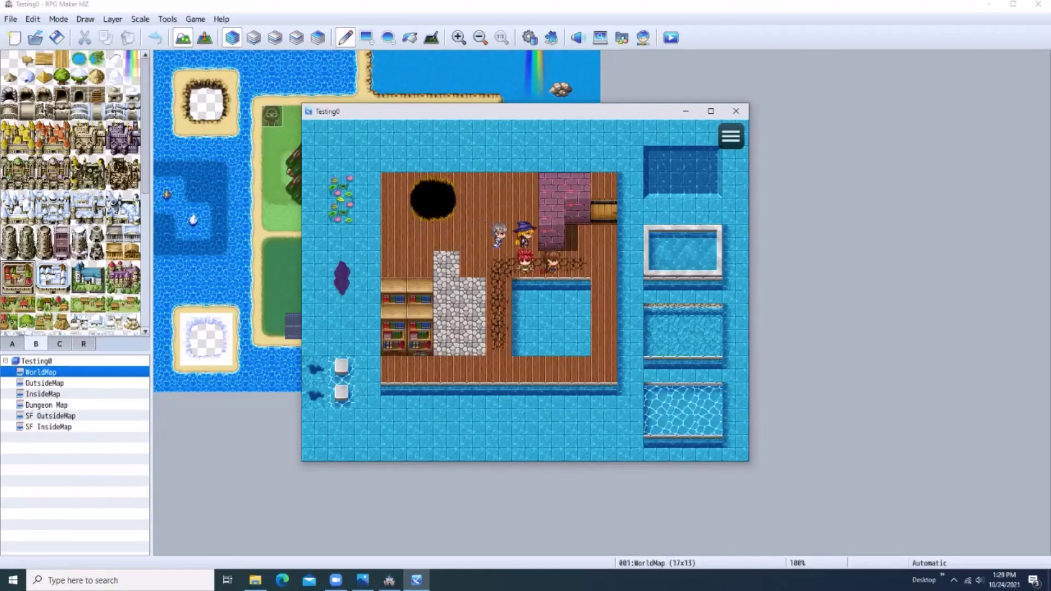
key(Right)
key(Right)
key(Up)
key(Return)
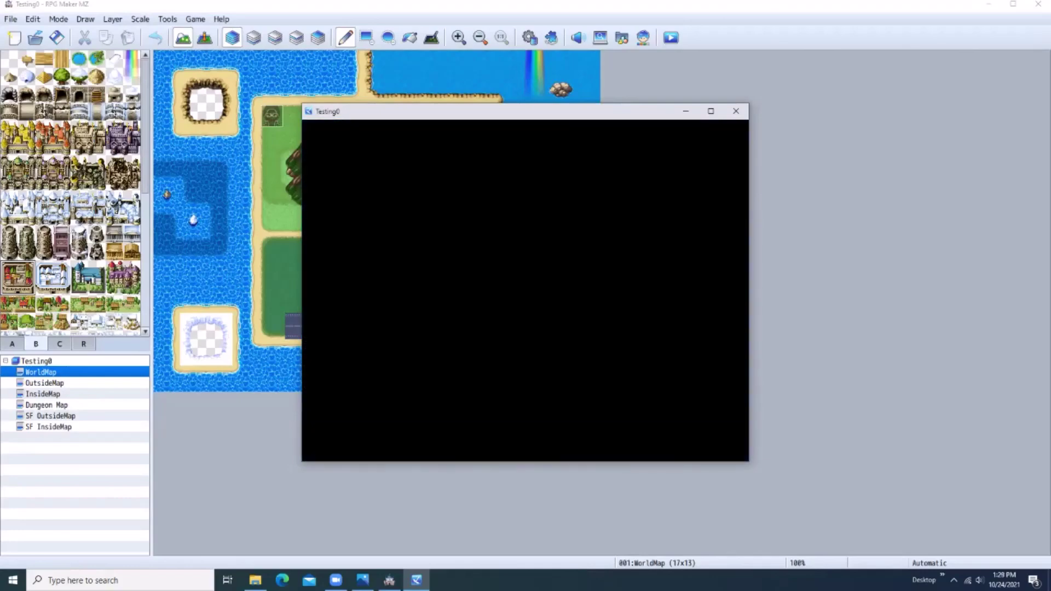
Walk the party around the pool, up through the grass patch and onto the wooden bridge to enter the SF outside map.
key(Down)
key(Left)
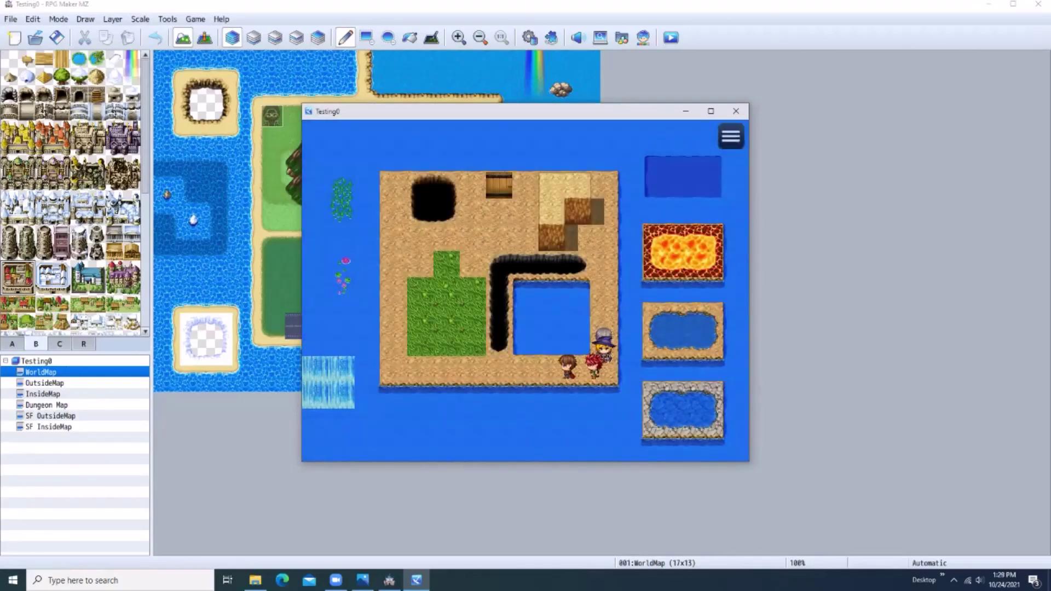
key(Up)
key(Up)
key(Up)
key(Up)
key(Up)
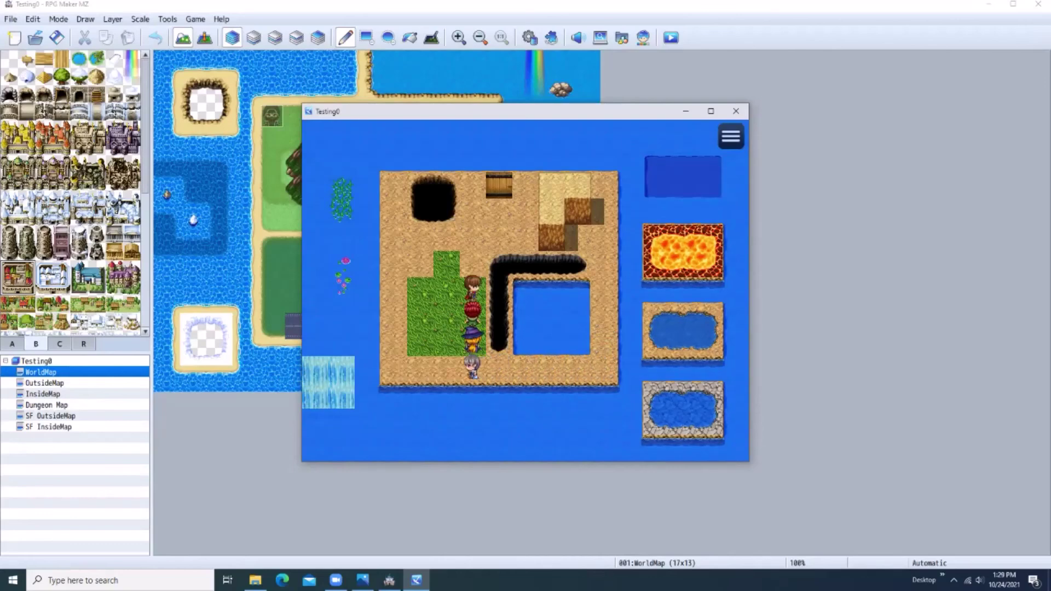
key(Up)
key(Right)
key(Up)
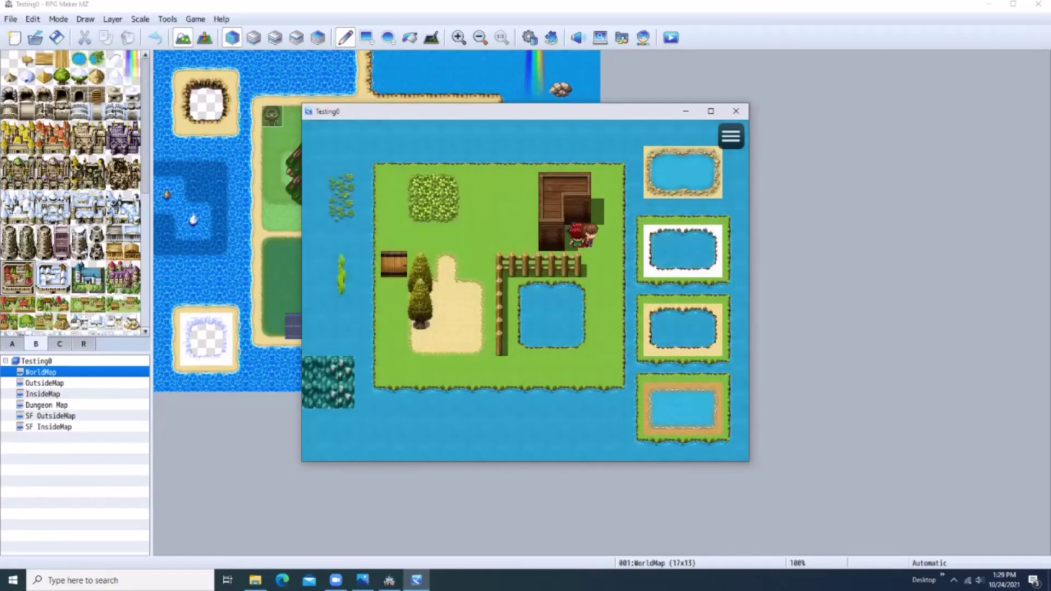
Walk the party down and west around the pond and on to the wooden bridge to enter the SF inside map.
key(Down)
key(Left)
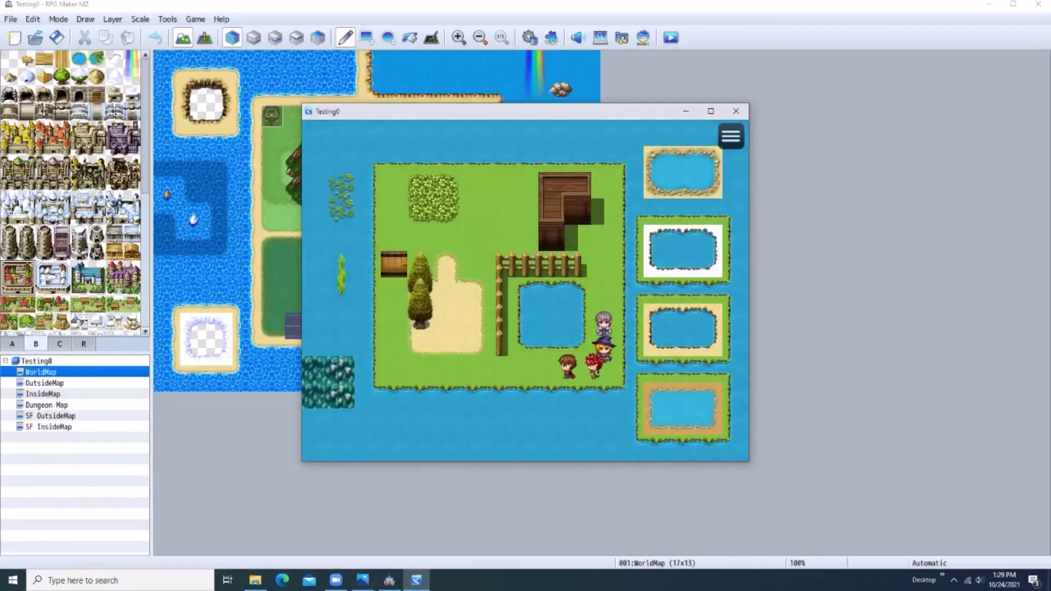
key(Left)
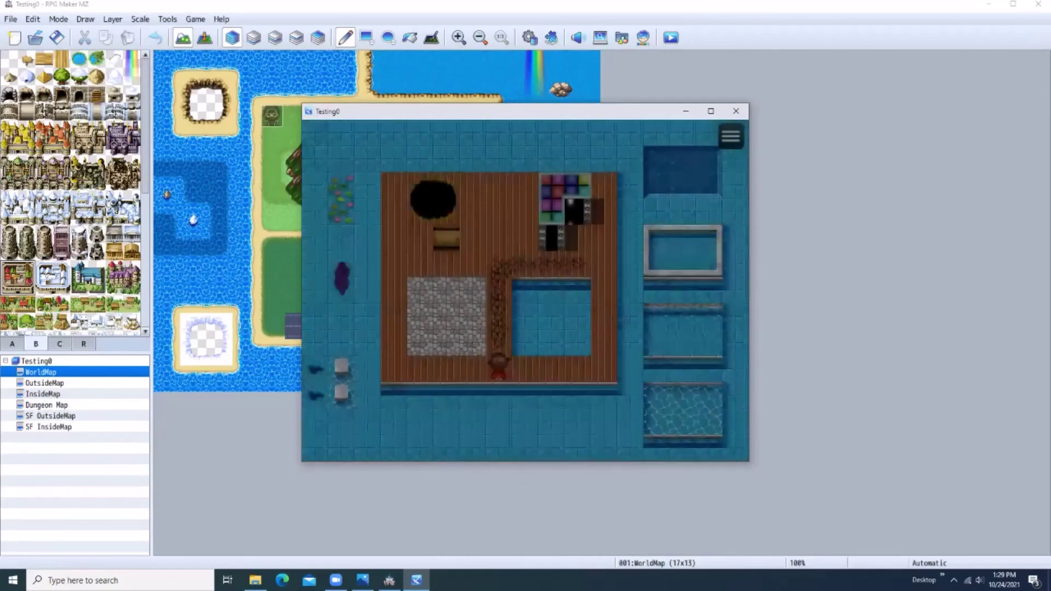
Take the party up the brown strip, across the stone paving and through the wooden tile to the world map.
key(Up)
key(Left)
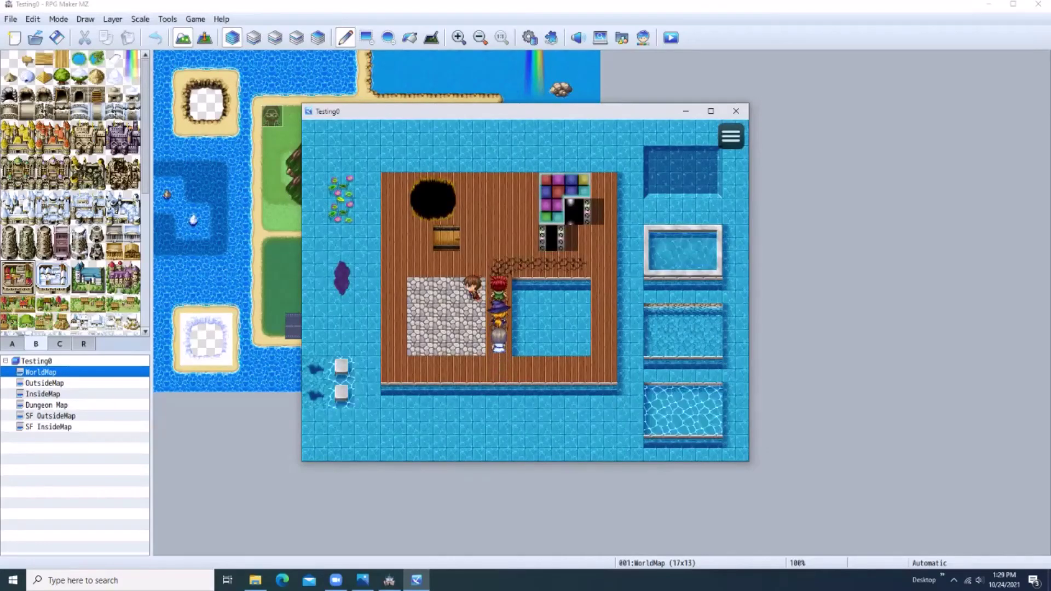
key(Up)
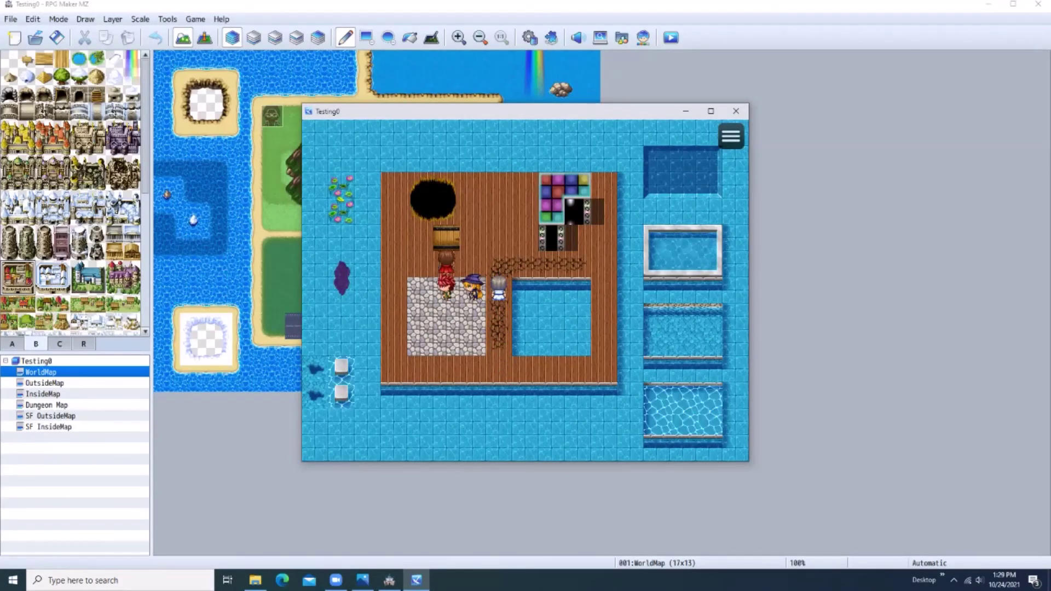
key(Up)
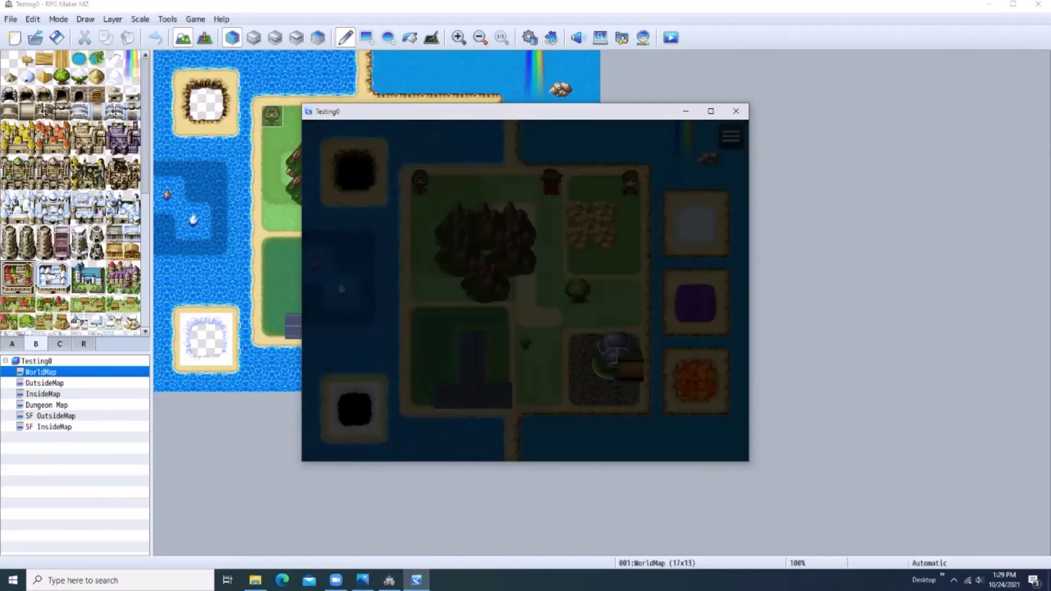
Walk the party south across the world map, west along the road, and north up the western edge beside the mountains.
key(Down)
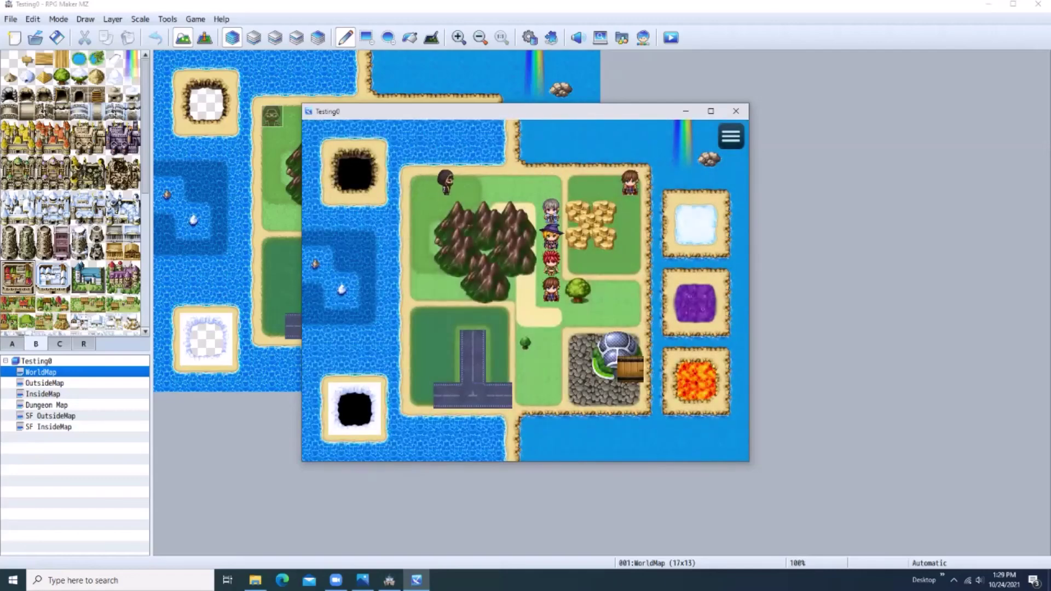
key(Down)
key(Left)
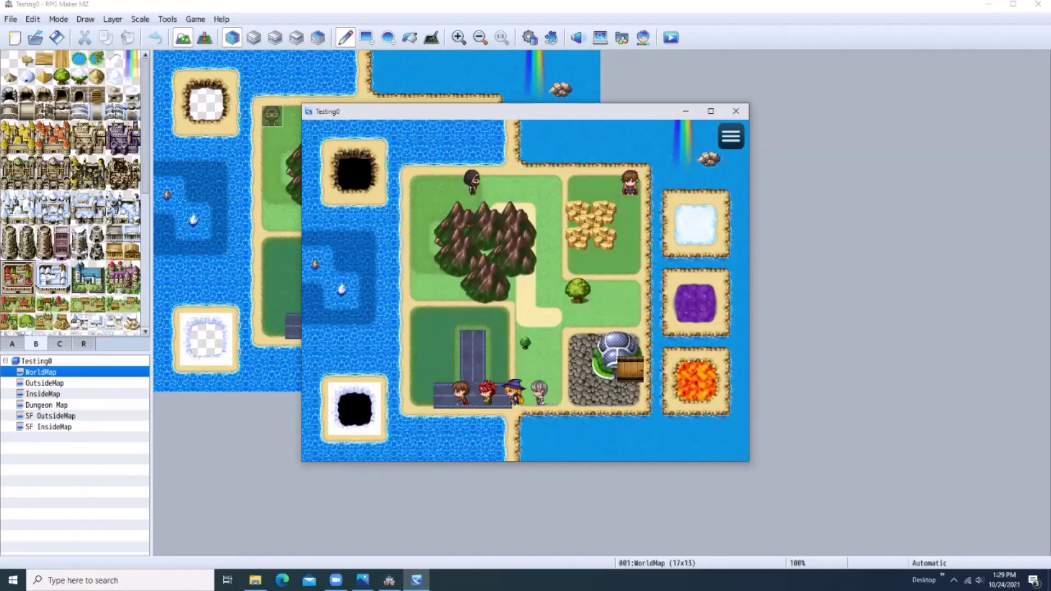
key(Left)
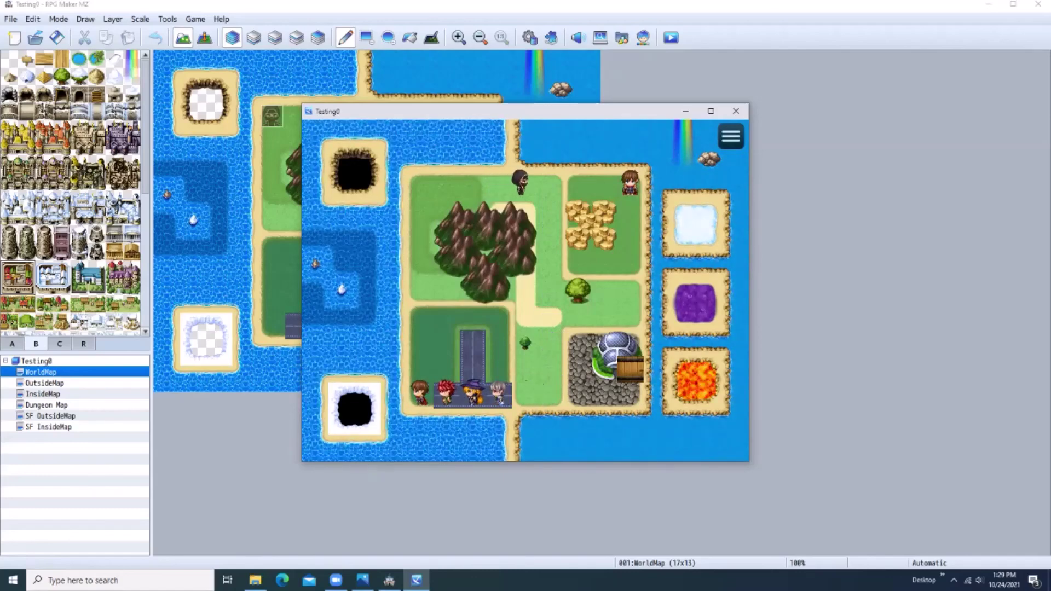
key(Up)
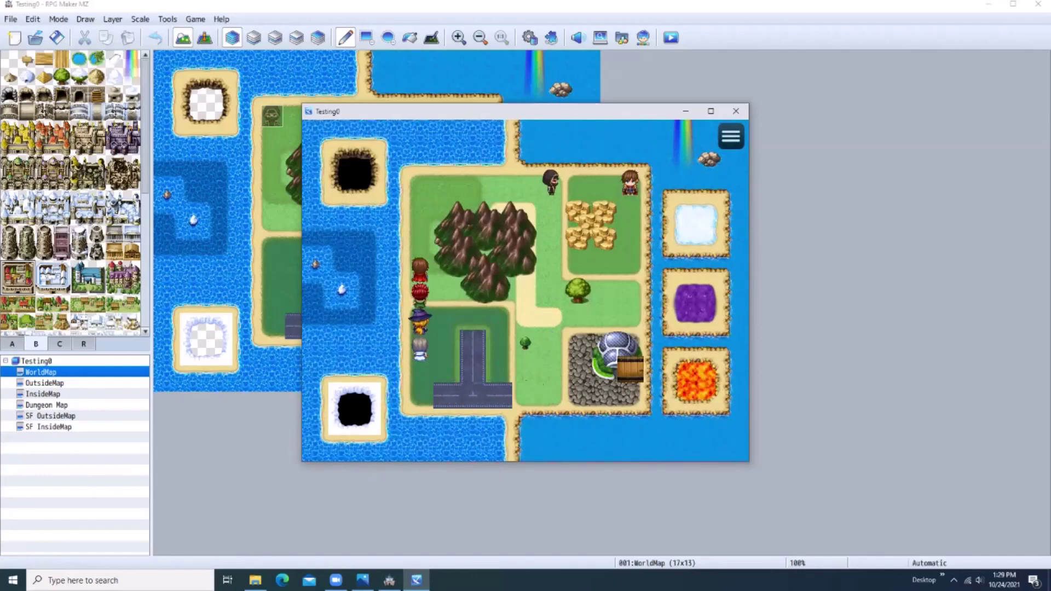